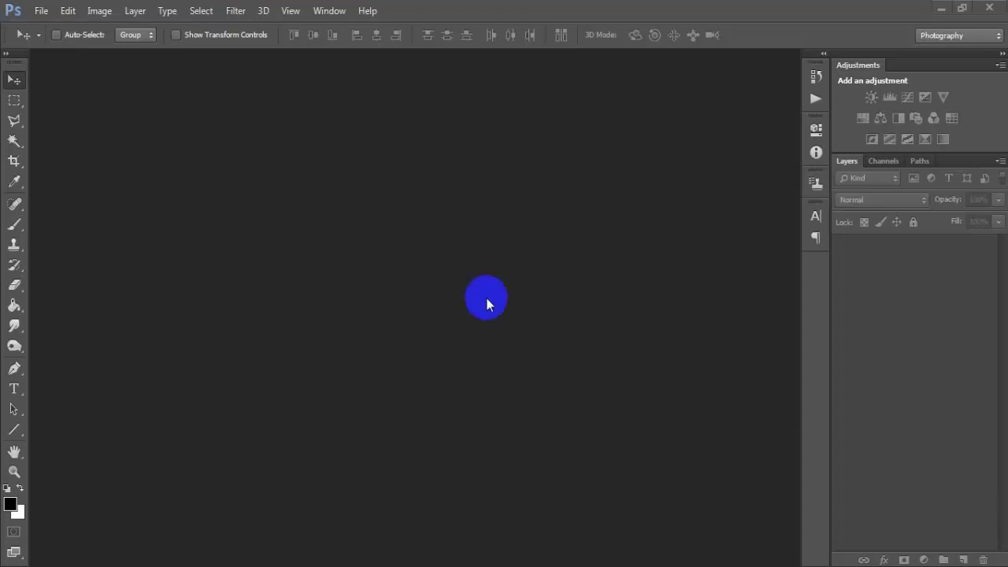
# - Open the street portrait 9009.jpg from disk
pyautogui.click(41, 11)
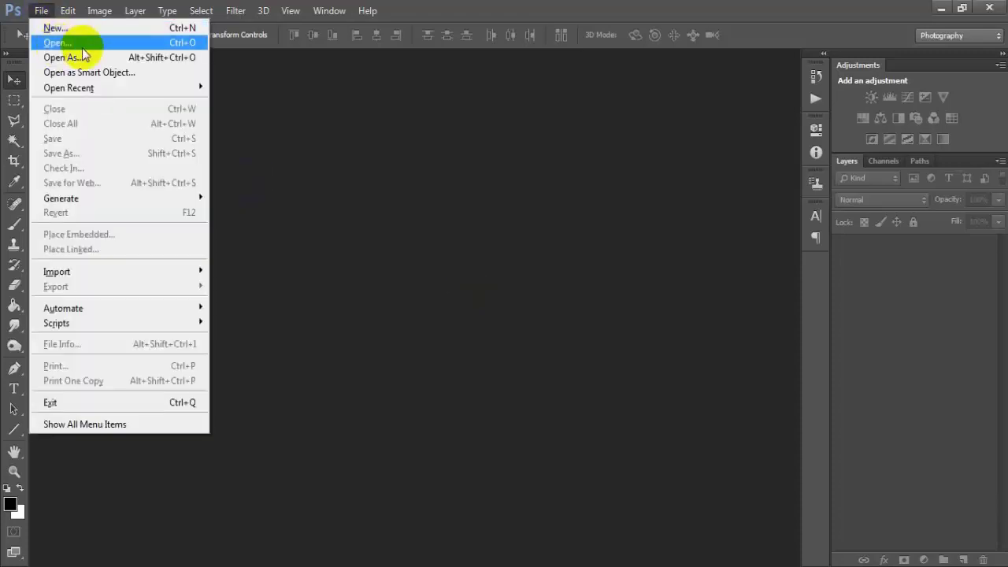
pyautogui.click(57, 42)
pyautogui.click(270, 274)
pyautogui.scroll(-2, 270, 273)
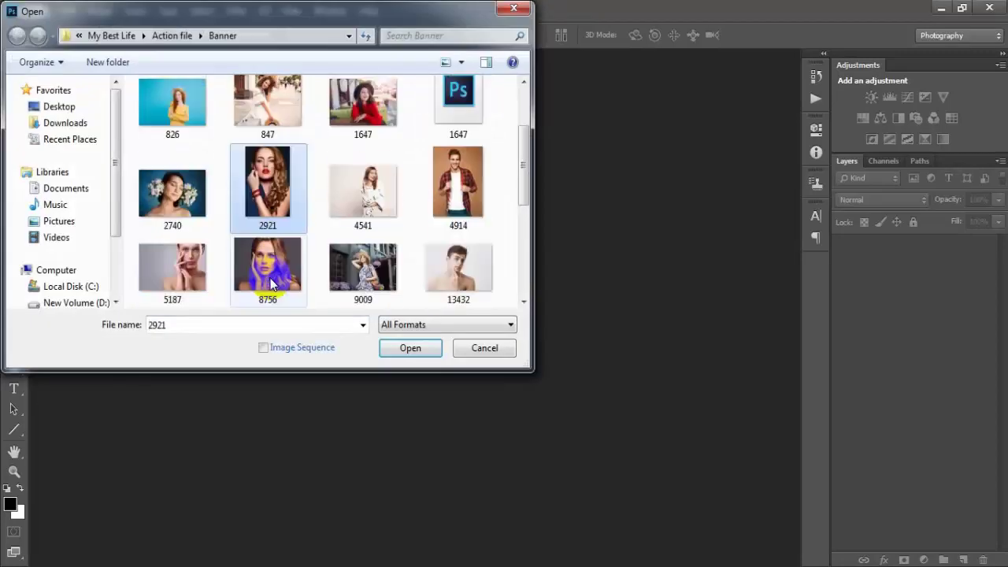
pyautogui.scroll(-1, 189, 216)
pyautogui.click(358, 141)
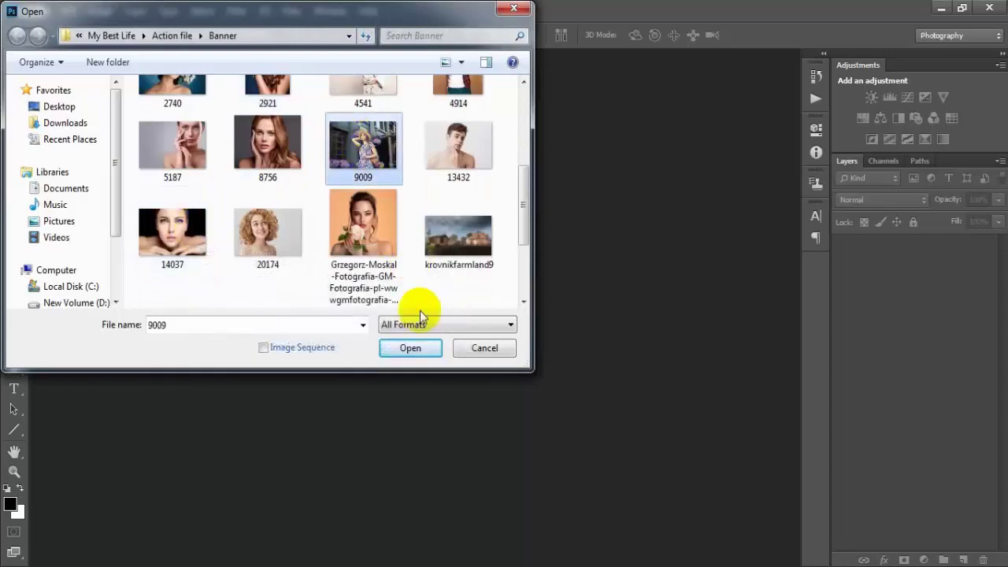
pyautogui.click(410, 348)
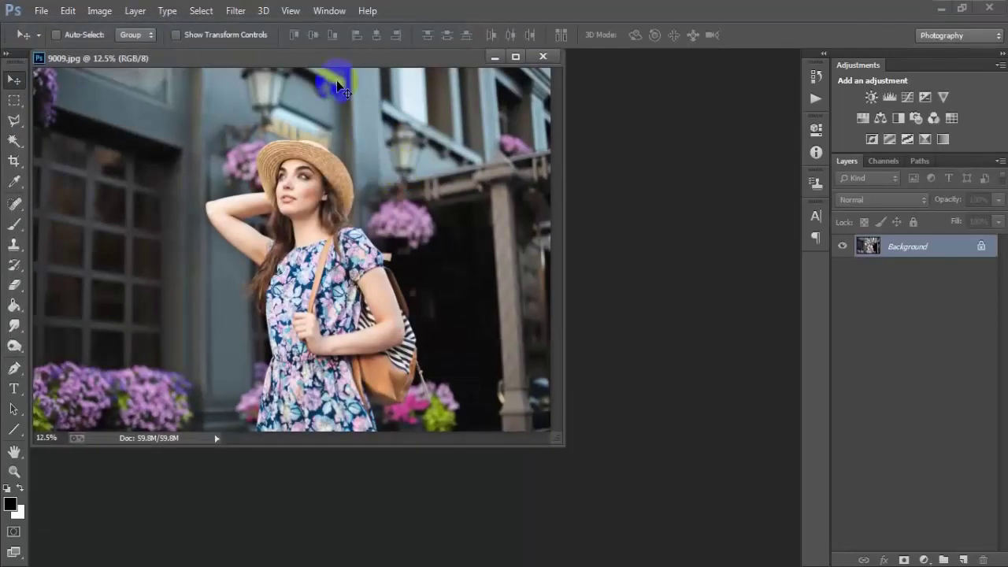
# - Dock the document window as a tab and duplicate the Background into Layer 1
pyautogui.moveTo(315, 61); pyautogui.dragTo(439, 61)
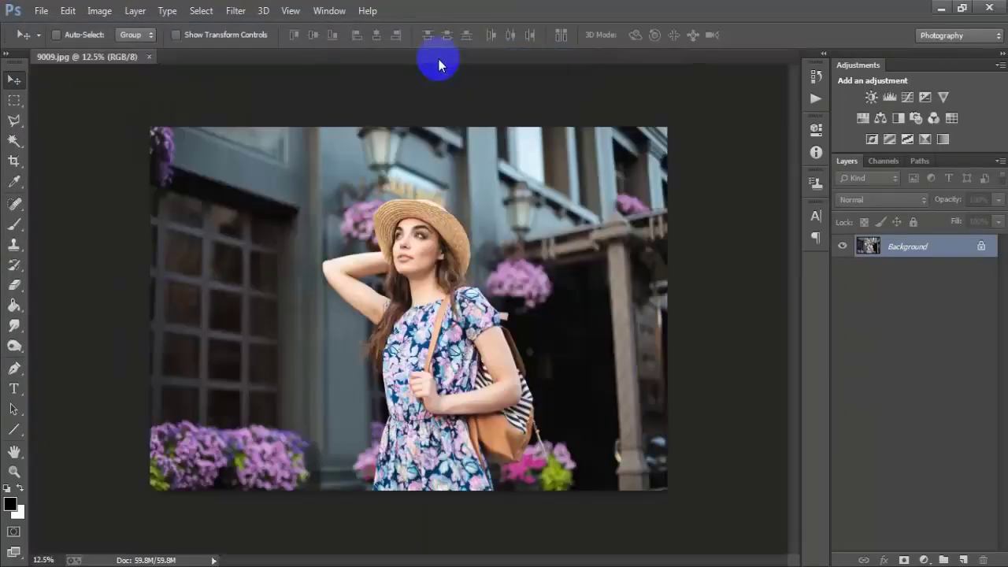
pyautogui.hotkey('ctrl', 'j')
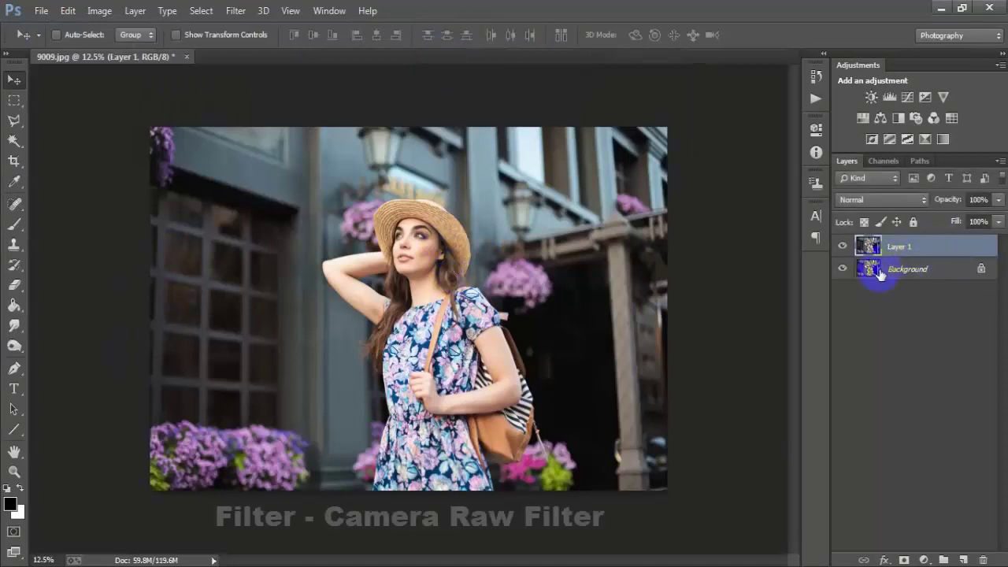
pyautogui.click(236, 11)
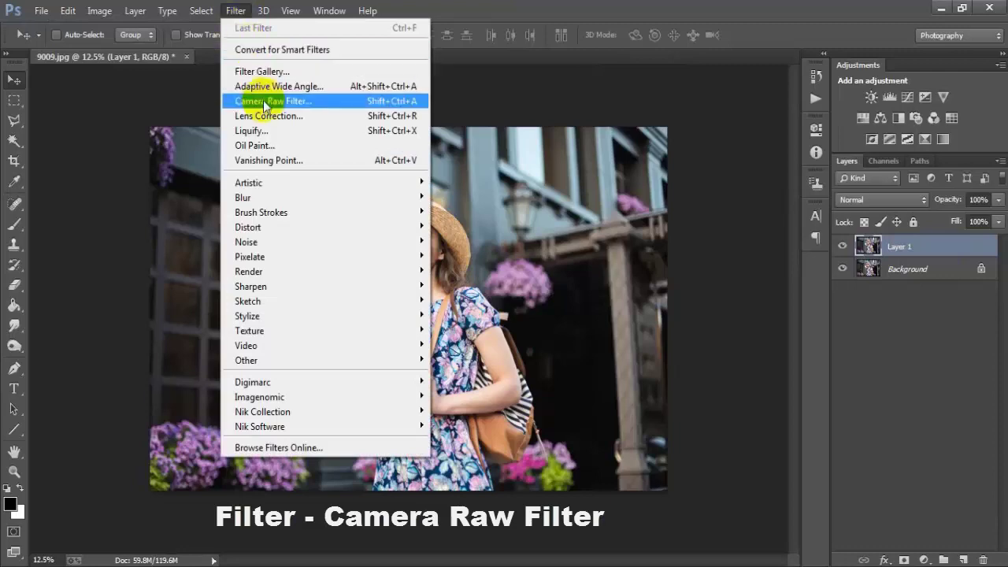
# - Run Camera Raw Filter on Layer 1: Highlights -22, Shadows -2, Whites +2, Blacks +1
pyautogui.click(360, 100)
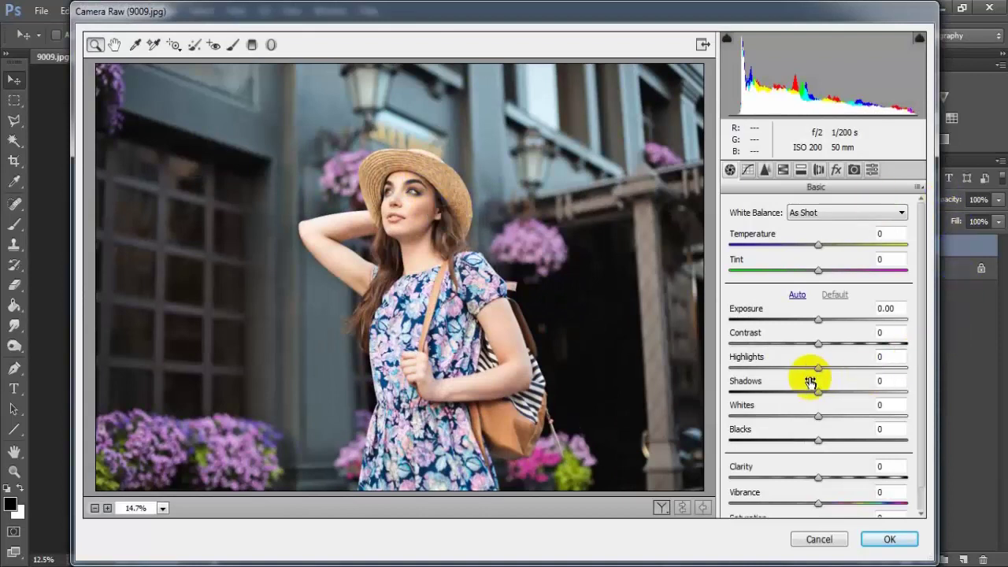
pyautogui.moveTo(817, 368); pyautogui.dragTo(799, 367)
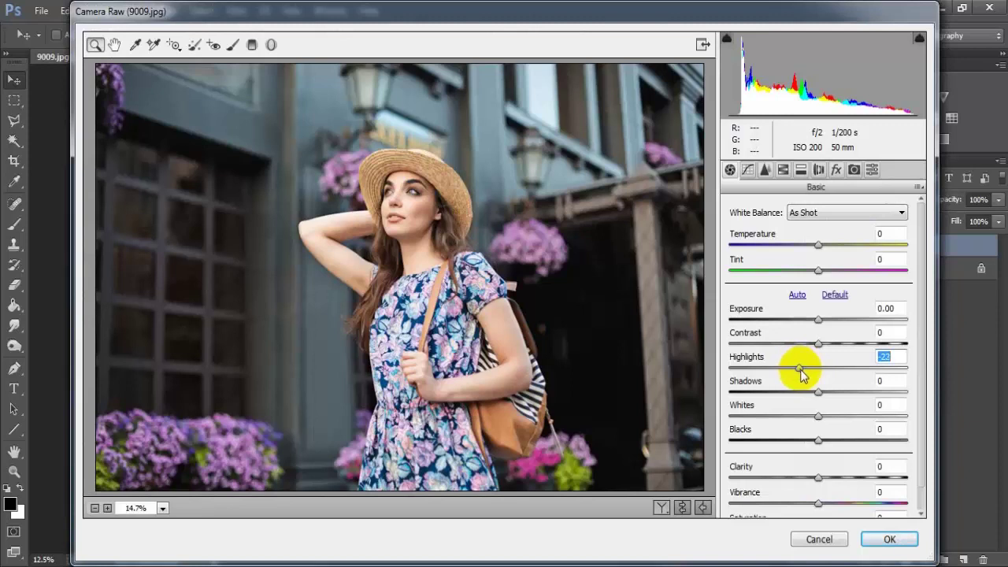
pyautogui.moveTo(819, 394); pyautogui.dragTo(820, 396)
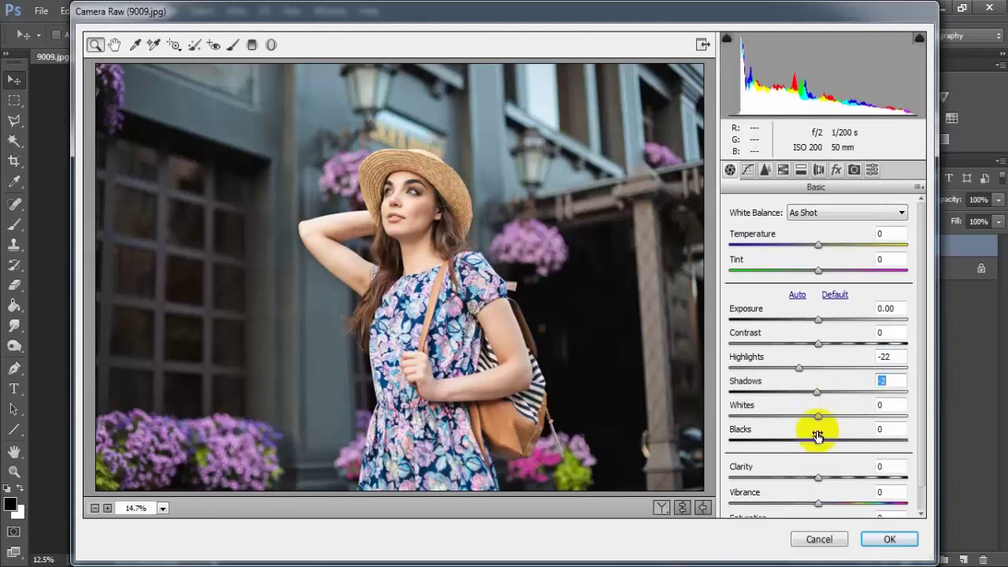
pyautogui.moveTo(818, 420); pyautogui.dragTo(821, 421)
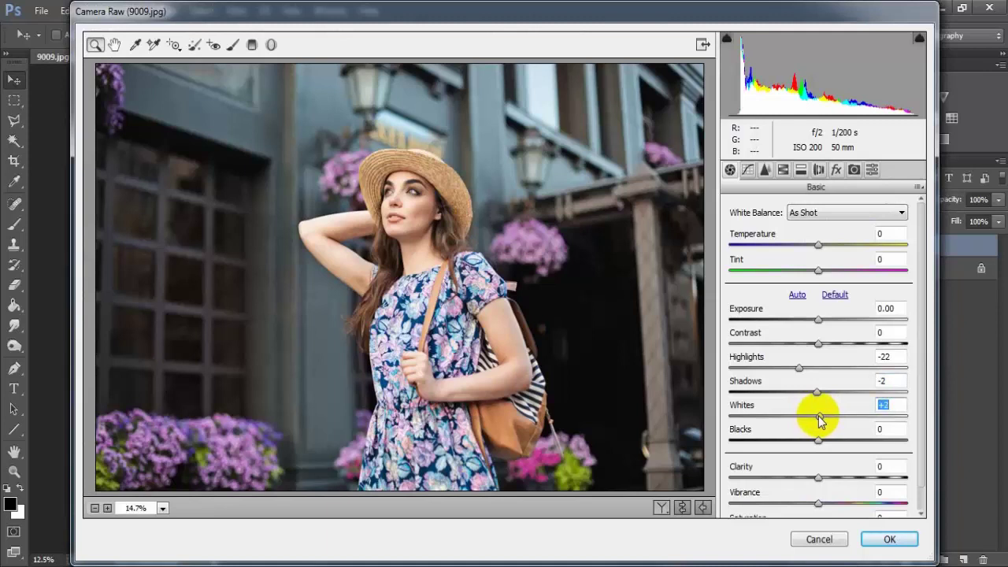
pyautogui.moveTo(818, 440); pyautogui.dragTo(822, 447)
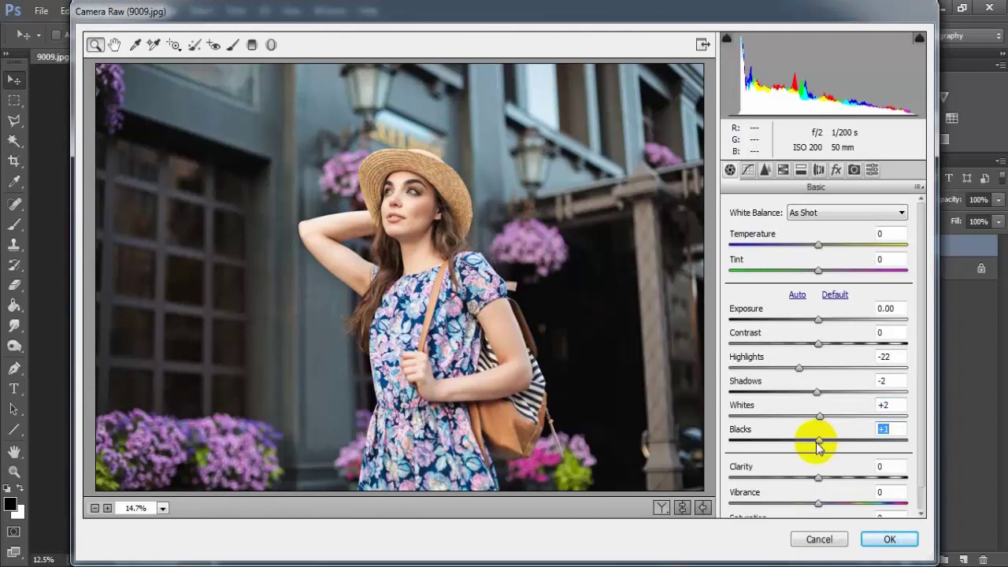
pyautogui.click(895, 429)
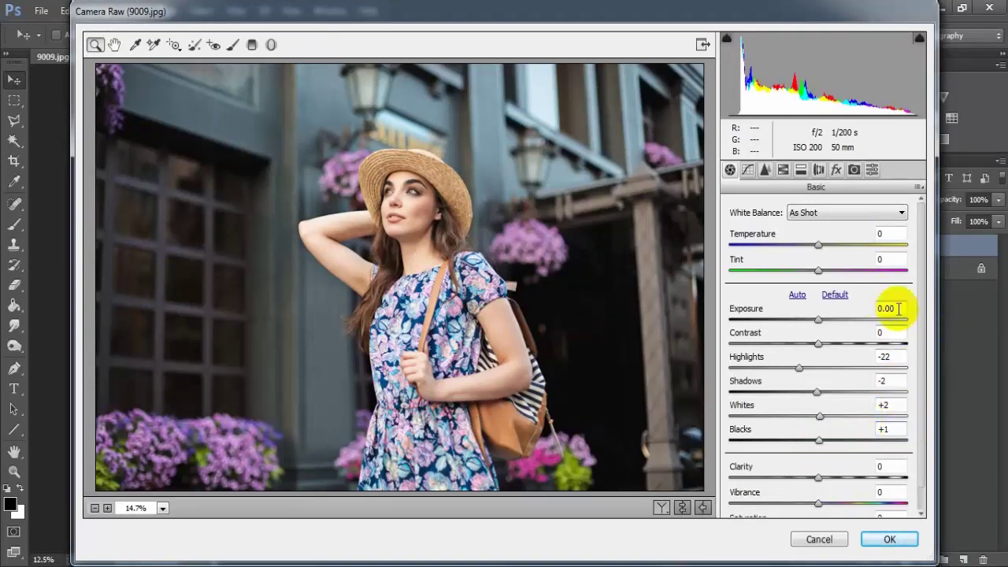
# - Shape a point tone curve: lift the black point, add two midtone points, lower white to 239
pyautogui.click(748, 171)
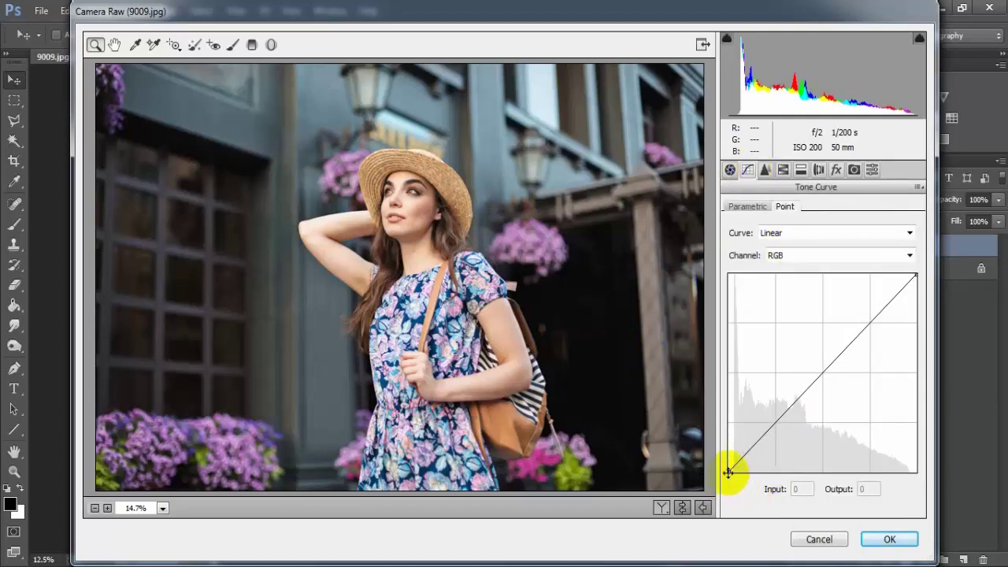
pyautogui.moveTo(730, 469)
pyautogui.mouseDown()
pyautogui.moveTo(723, 447)
pyautogui.moveTo(750, 429)
pyautogui.moveTo(763, 439)
pyautogui.mouseUp()
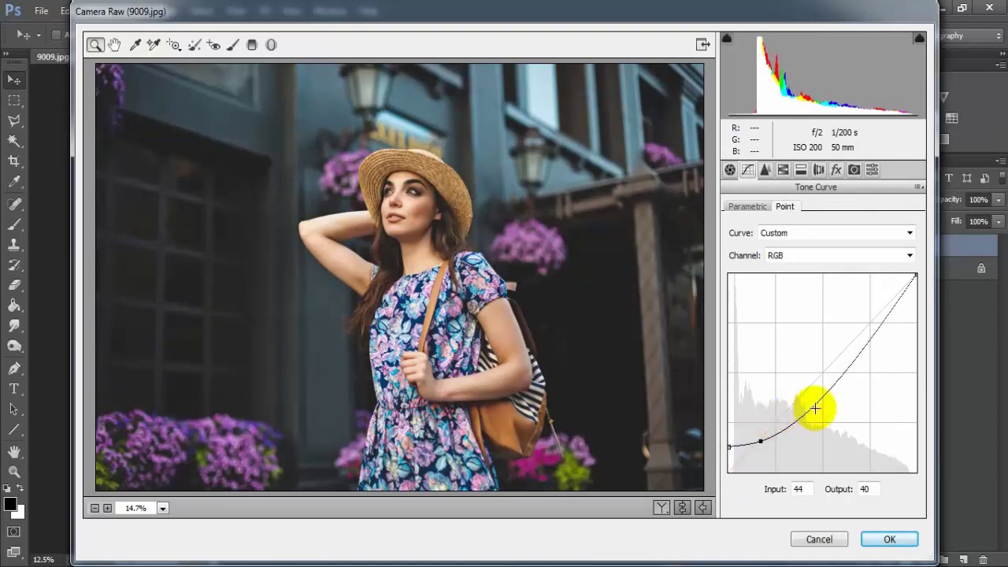
pyautogui.moveTo(815, 404); pyautogui.dragTo(814, 386)
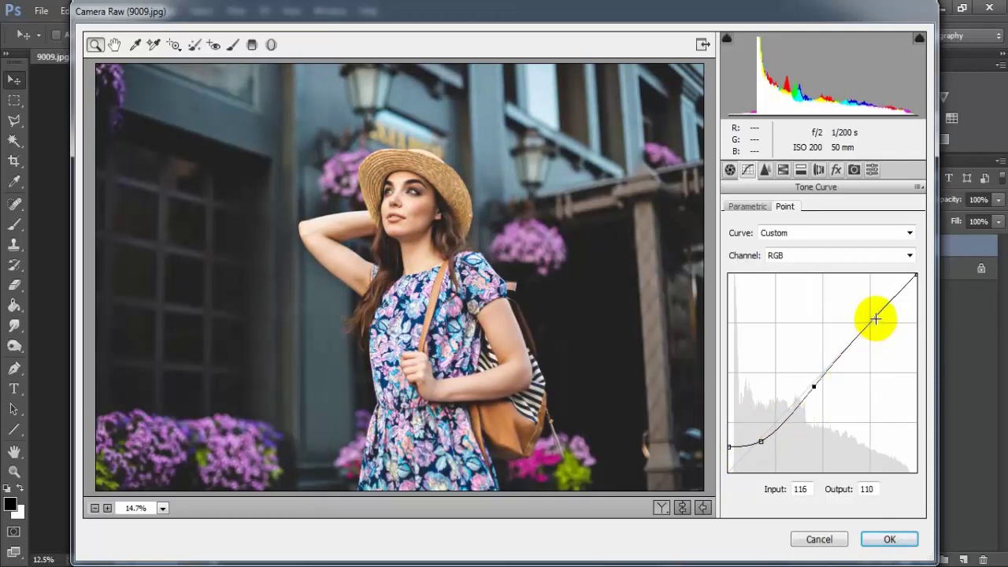
pyautogui.moveTo(876, 318); pyautogui.dragTo(873, 326)
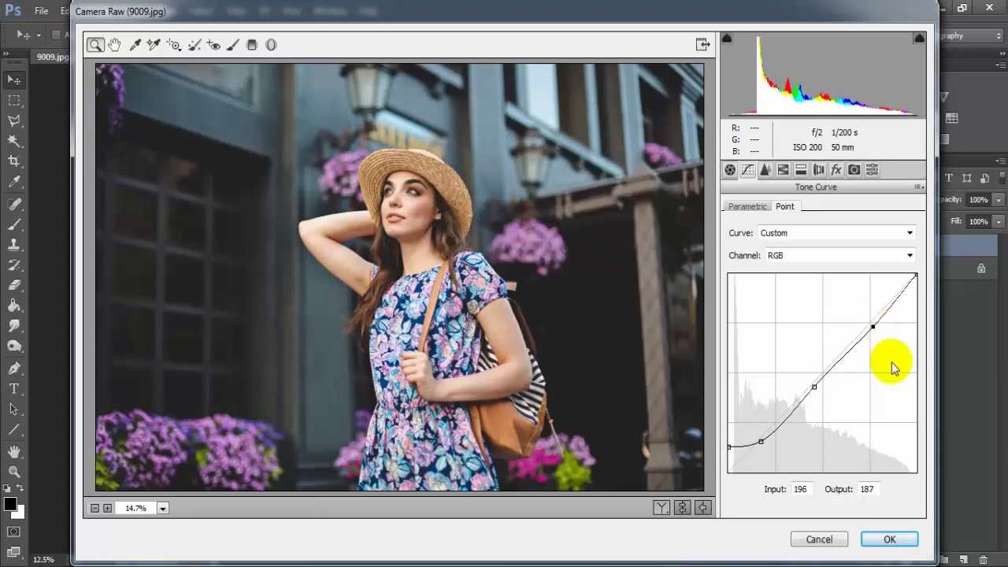
pyautogui.moveTo(914, 275); pyautogui.dragTo(931, 286)
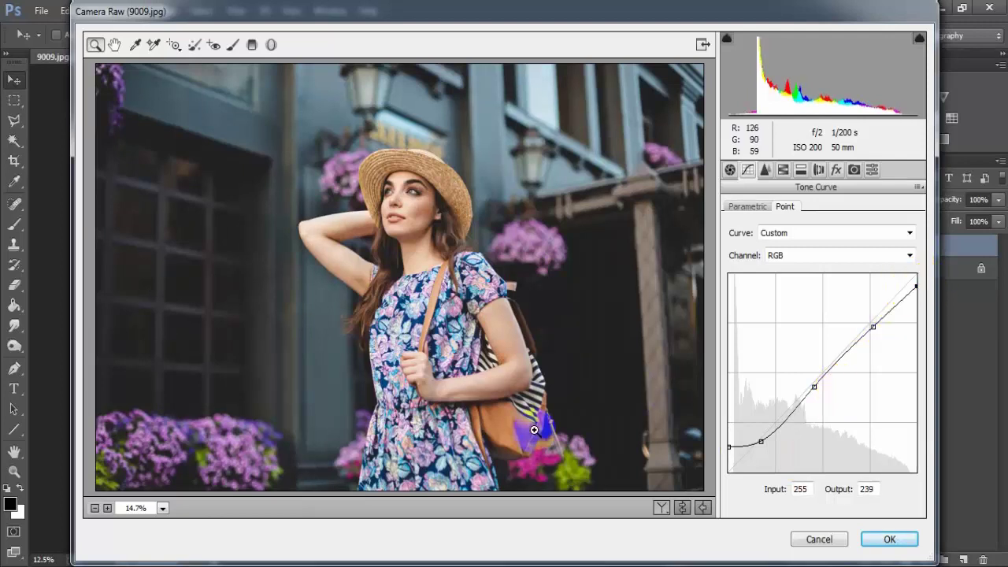
# - Set Detail sharpening to Amount 67 and Radius 1.6
pyautogui.click(765, 171)
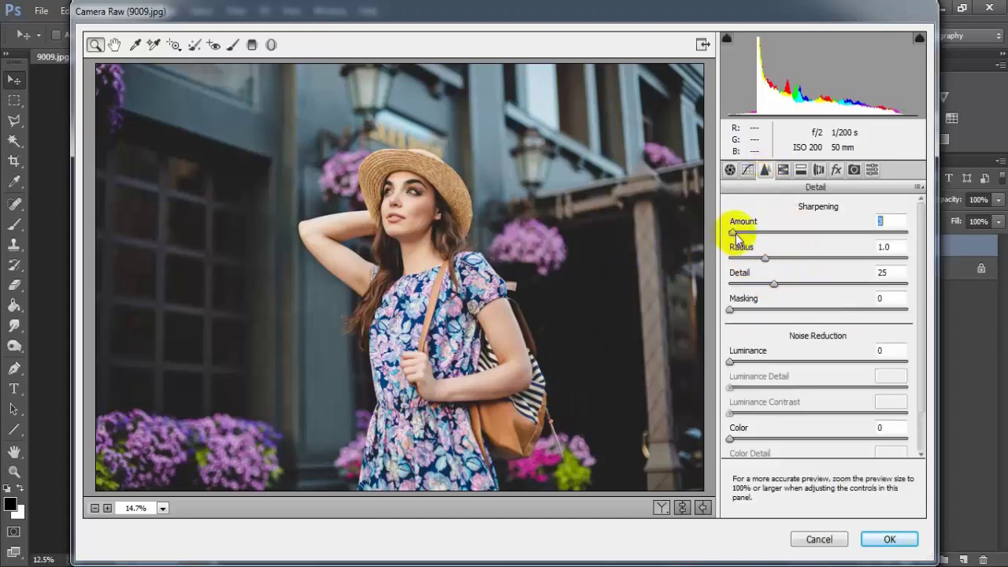
pyautogui.moveTo(729, 232); pyautogui.dragTo(811, 236)
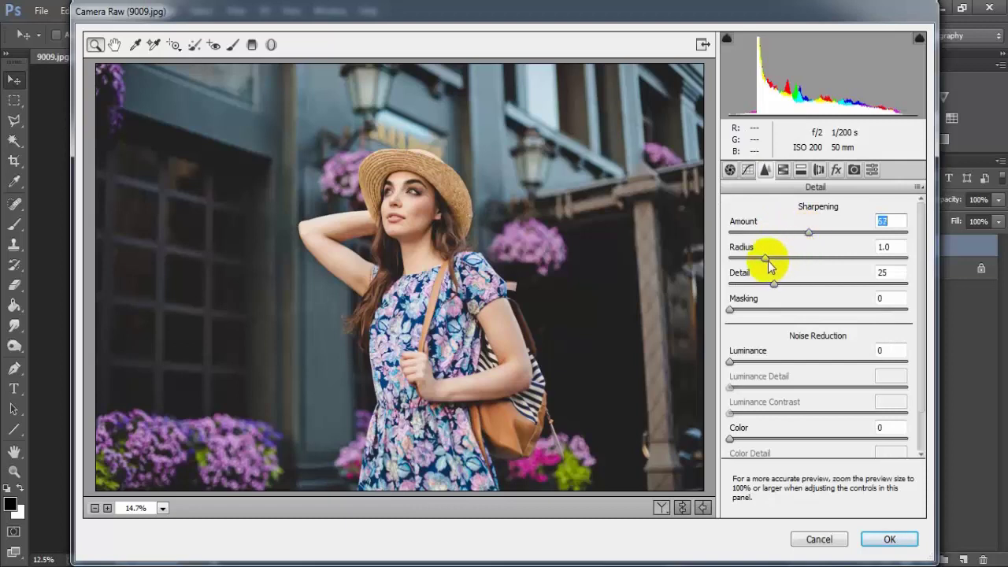
pyautogui.moveTo(767, 261); pyautogui.dragTo(771, 266)
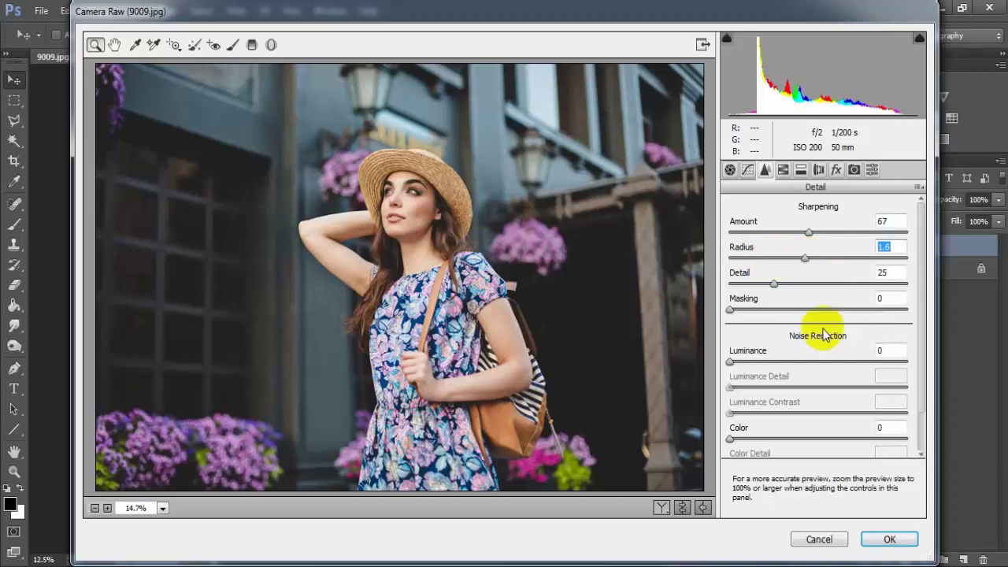
# - Set noise reduction to Luminance 42, Luminance Detail 42 and Color 25
pyautogui.moveTo(731, 362); pyautogui.dragTo(802, 363)
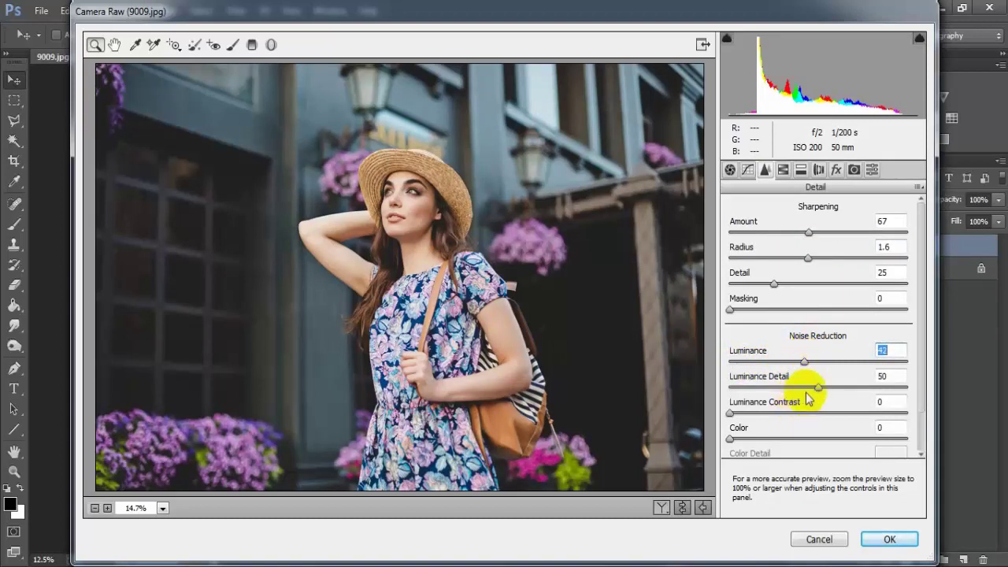
pyautogui.moveTo(816, 386); pyautogui.dragTo(807, 385)
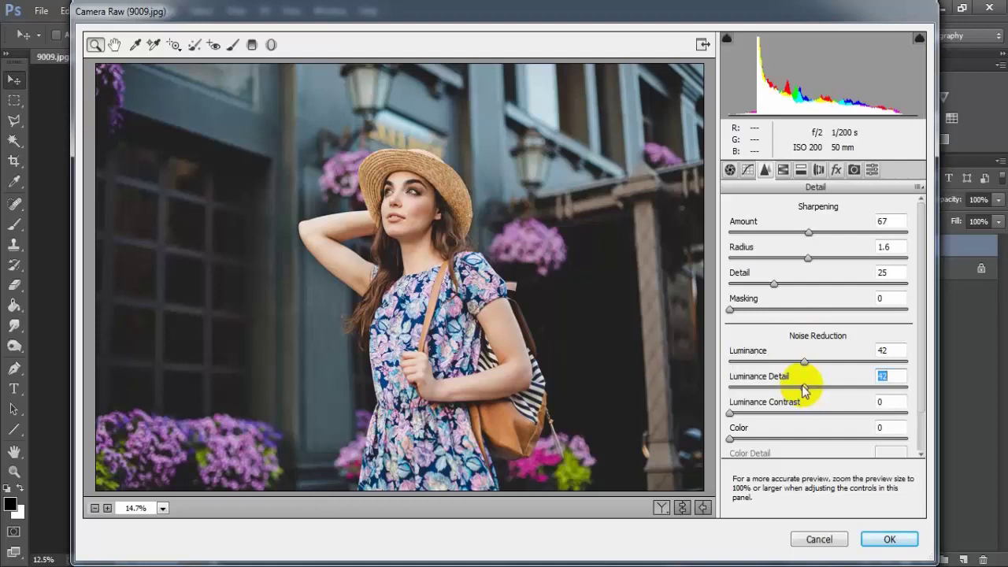
pyautogui.moveTo(920, 390); pyautogui.dragTo(926, 429)
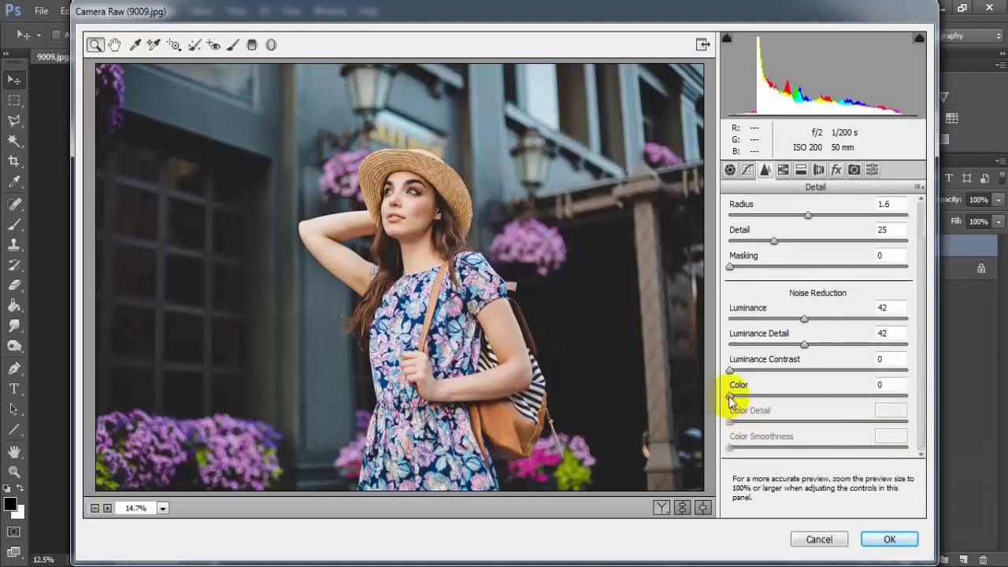
pyautogui.moveTo(731, 395); pyautogui.dragTo(774, 400)
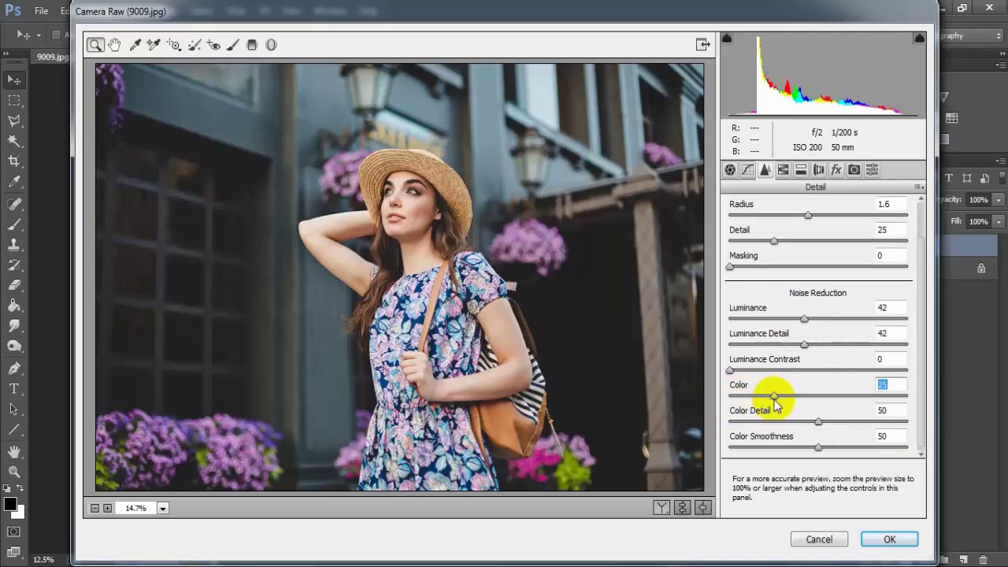
pyautogui.click(890, 384)
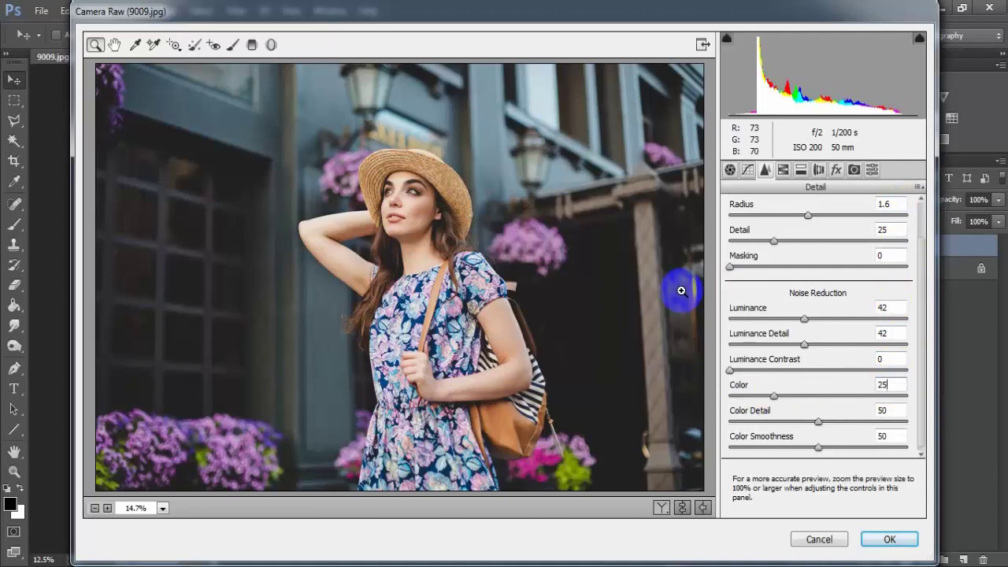
# - In HSL Hue, set Oranges -13, Yellows -60, Greens +62, Aquas +69, Blues -29
pyautogui.click(784, 170)
pyautogui.click(736, 230)
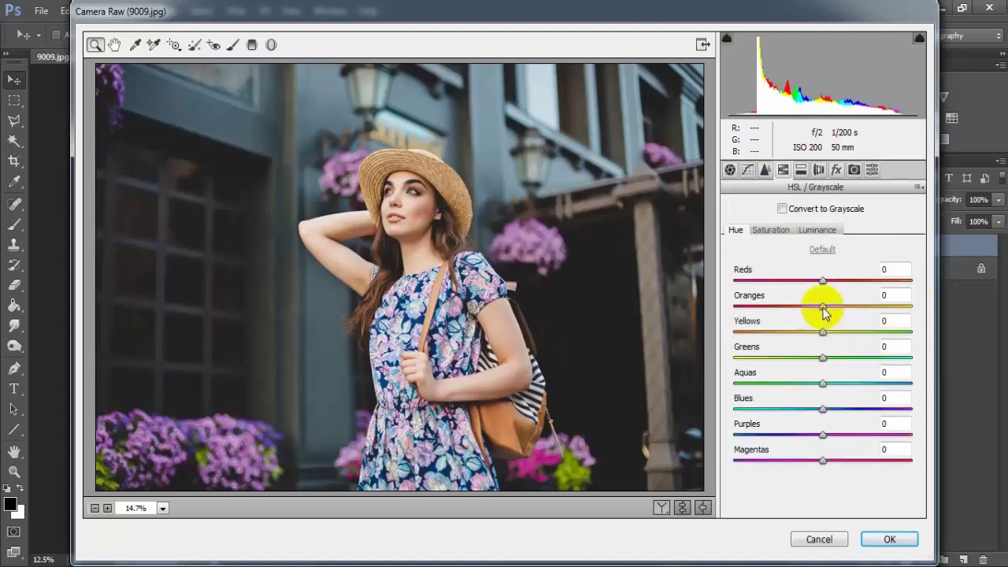
pyautogui.moveTo(823, 308); pyautogui.dragTo(814, 312)
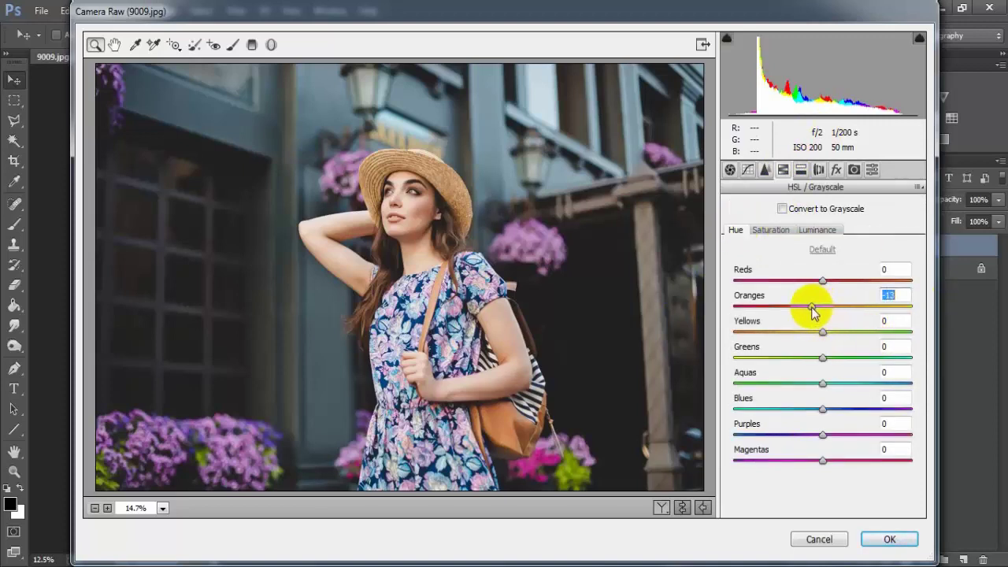
pyautogui.click(824, 334)
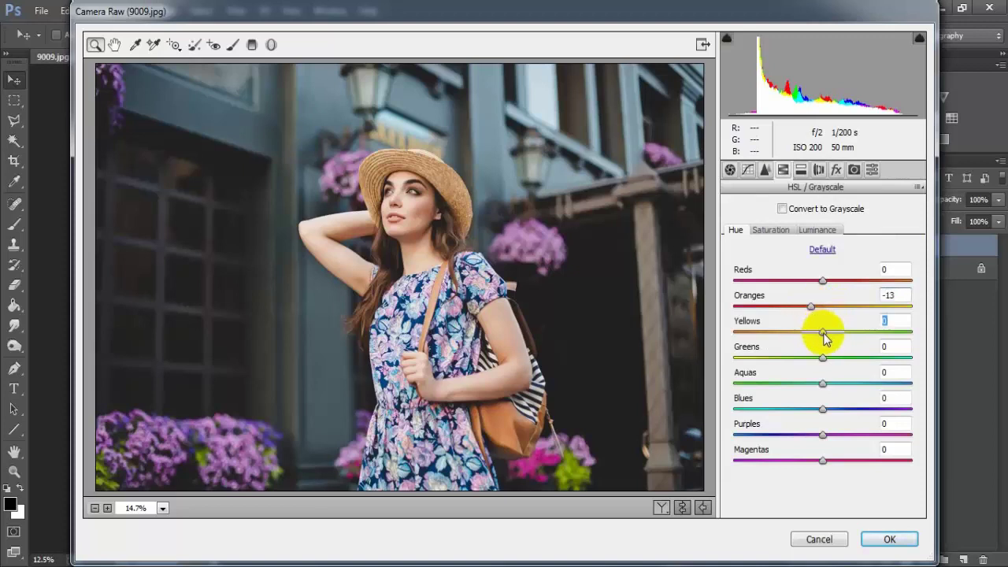
pyautogui.moveTo(823, 335); pyautogui.dragTo(771, 337)
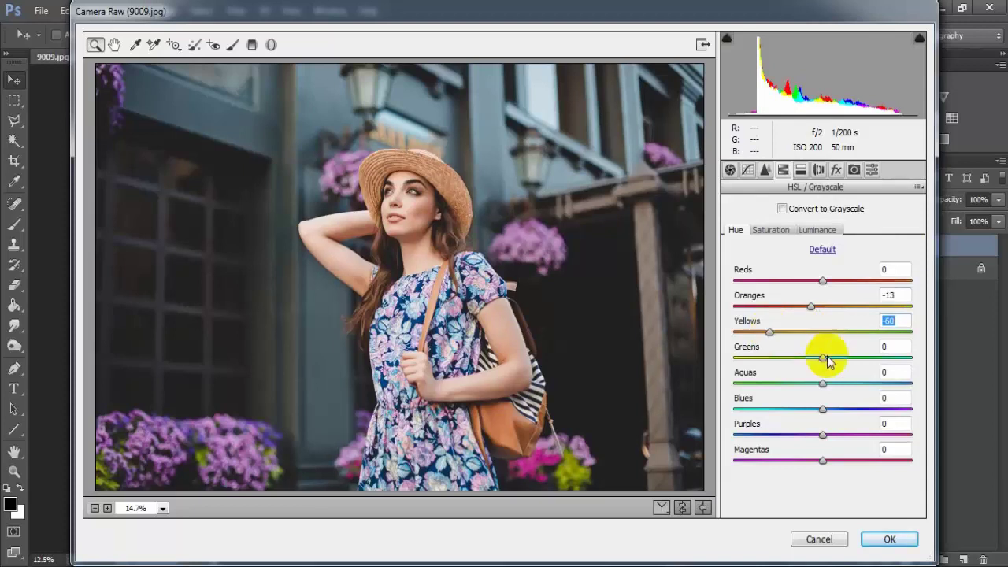
pyautogui.moveTo(825, 358); pyautogui.dragTo(880, 364)
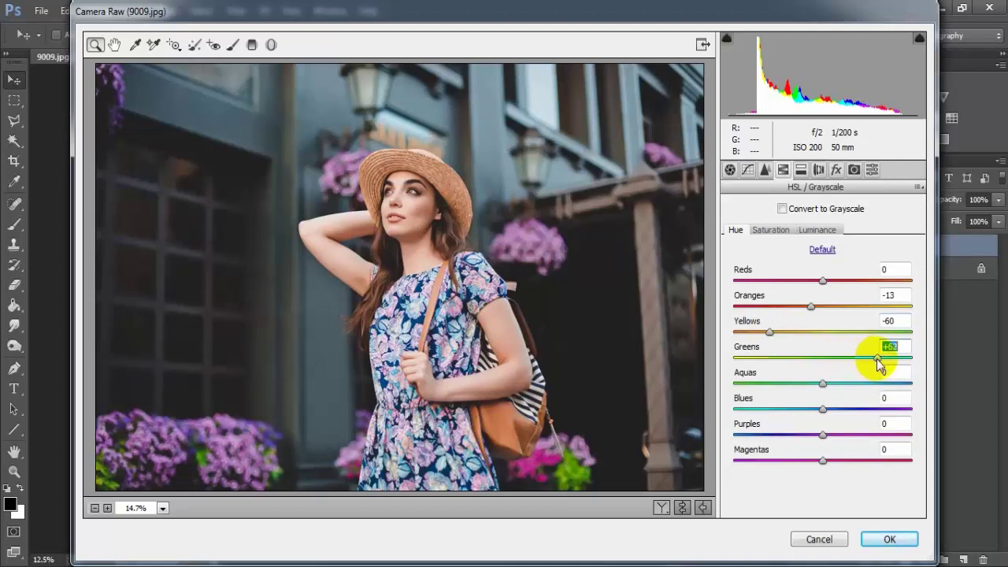
pyautogui.moveTo(825, 386); pyautogui.dragTo(883, 388)
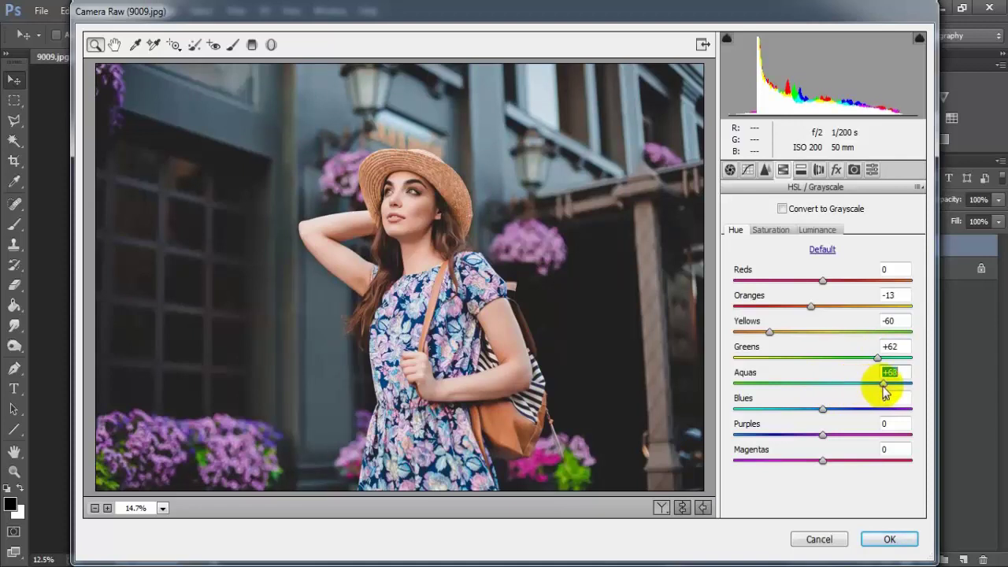
pyautogui.moveTo(884, 393); pyautogui.dragTo(887, 393)
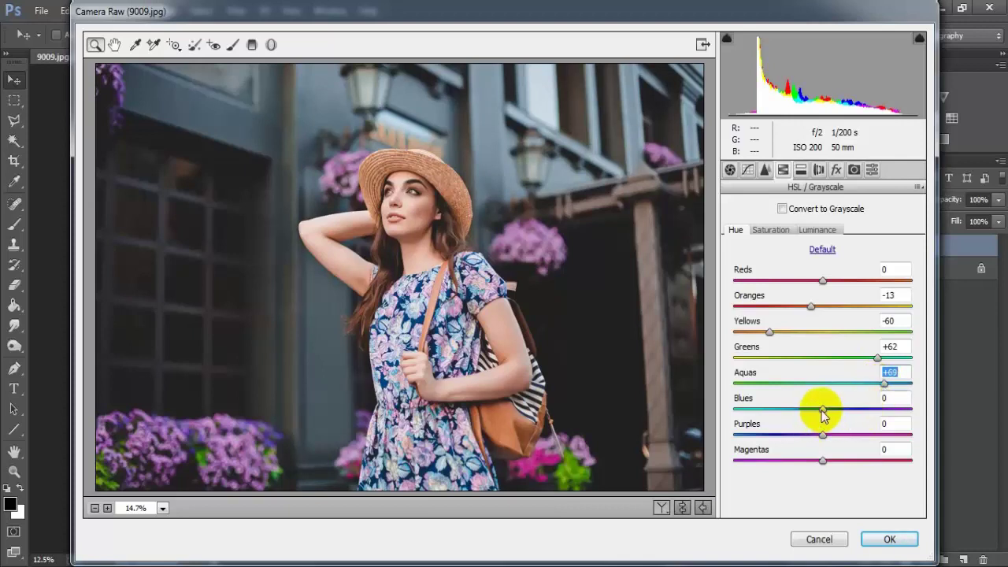
pyautogui.moveTo(821, 410); pyautogui.dragTo(800, 410)
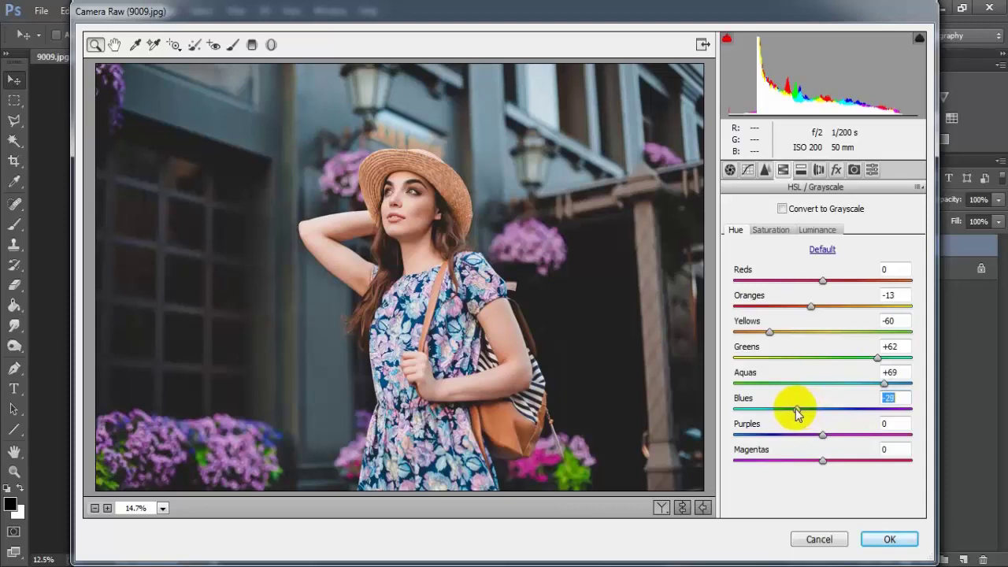
pyautogui.moveTo(796, 411); pyautogui.dragTo(798, 411)
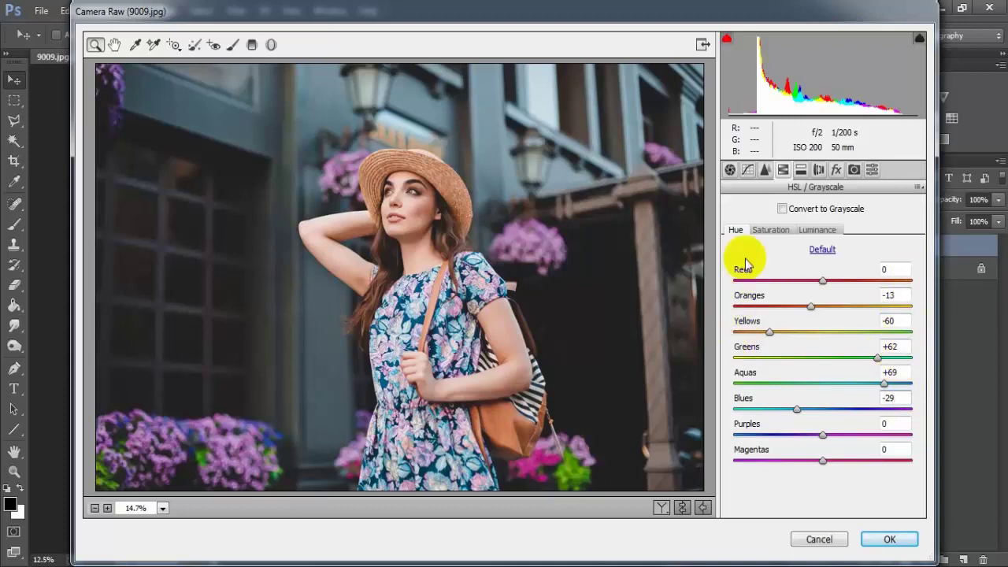
# - In HSL Saturation, set Oranges -2, Yellows -26, Greens -100, Aquas +45, Blues +53
pyautogui.click(771, 230)
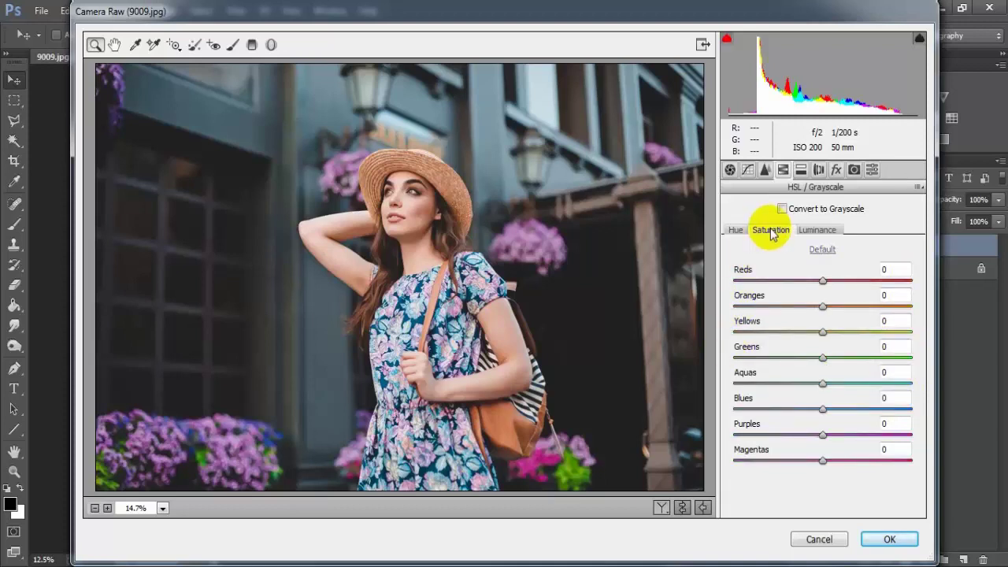
pyautogui.moveTo(822, 307); pyautogui.dragTo(820, 310)
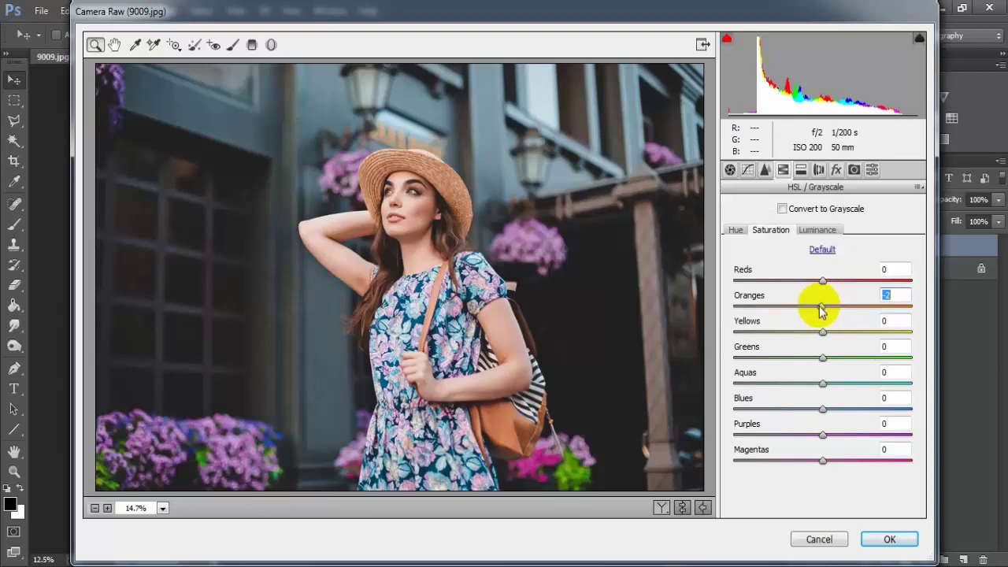
pyautogui.moveTo(823, 332)
pyautogui.mouseDown()
pyautogui.moveTo(798, 346)
pyautogui.moveTo(810, 356)
pyautogui.moveTo(721, 366)
pyautogui.mouseUp()
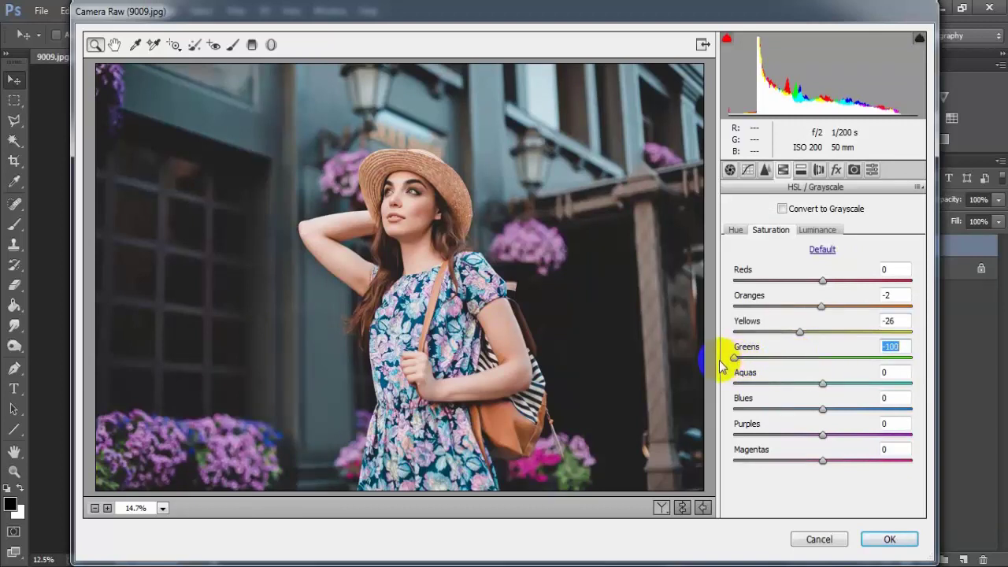
pyautogui.click(824, 384)
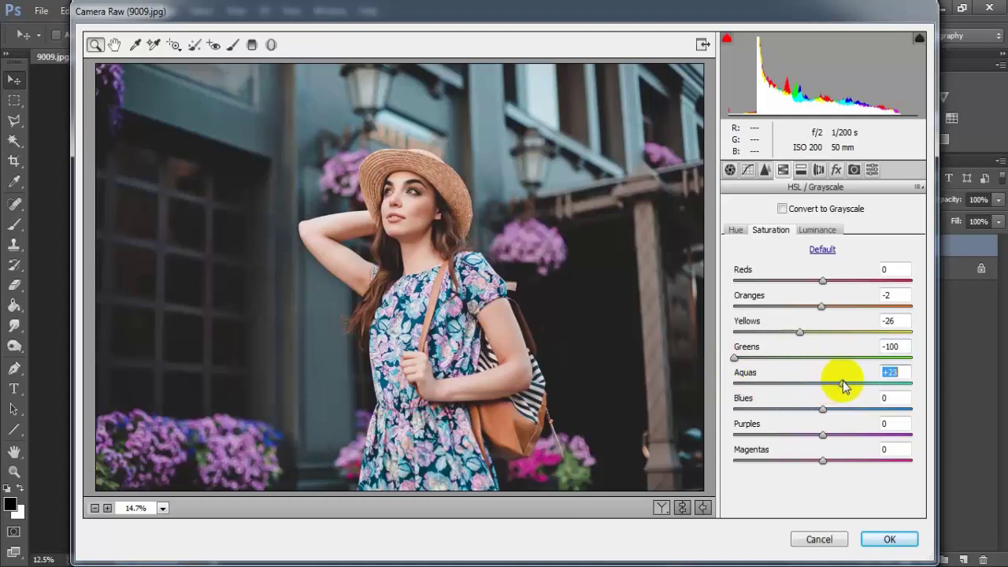
pyautogui.moveTo(857, 381); pyautogui.dragTo(864, 383)
pyautogui.moveTo(823, 410); pyautogui.dragTo(875, 409)
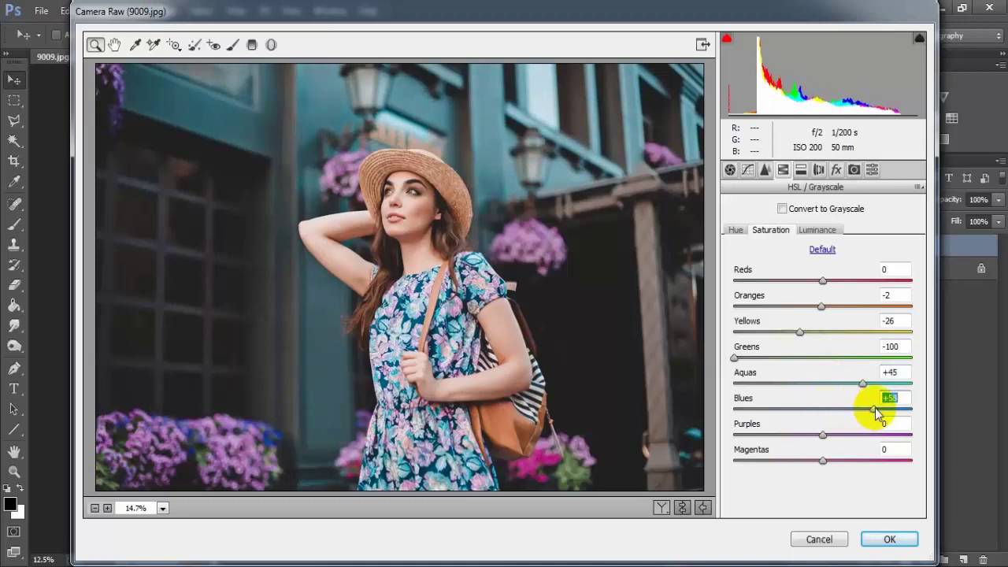
pyautogui.click(904, 397)
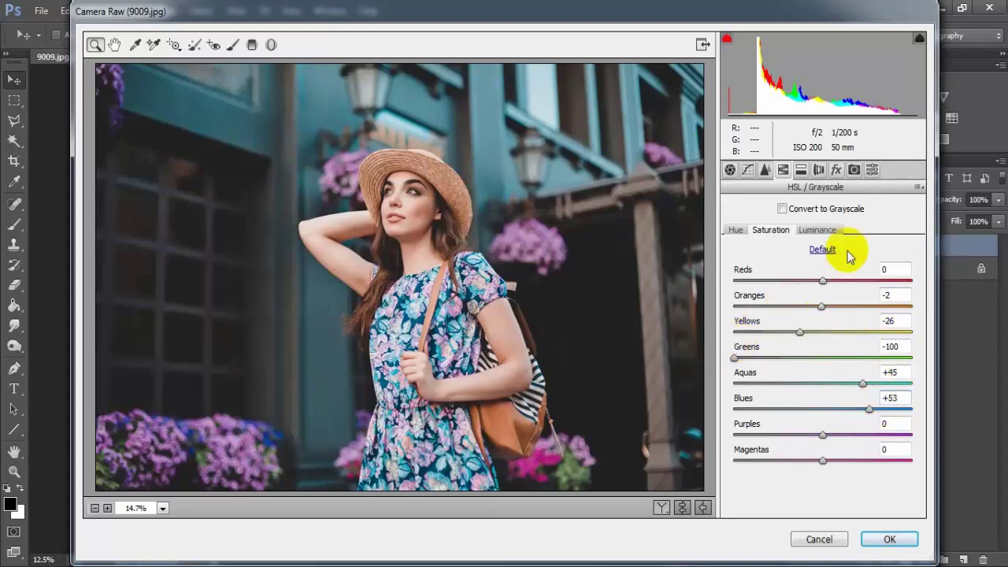
pyautogui.click(827, 232)
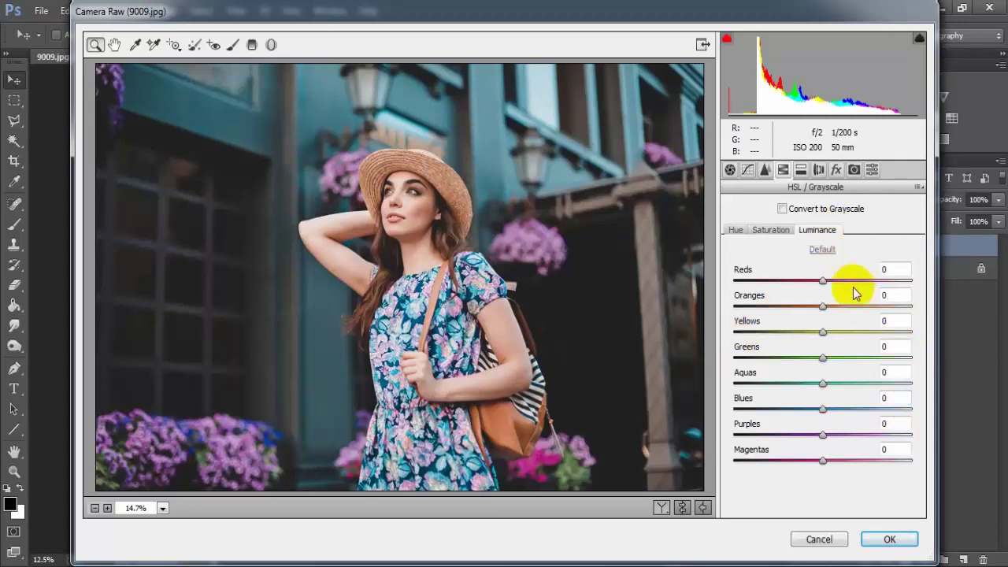
# - In HSL Luminance, set Reds +14, Oranges +17, Yellows +8, Greens +30, Aquas +50, Blues +8
pyautogui.moveTo(855, 283); pyautogui.dragTo(835, 282)
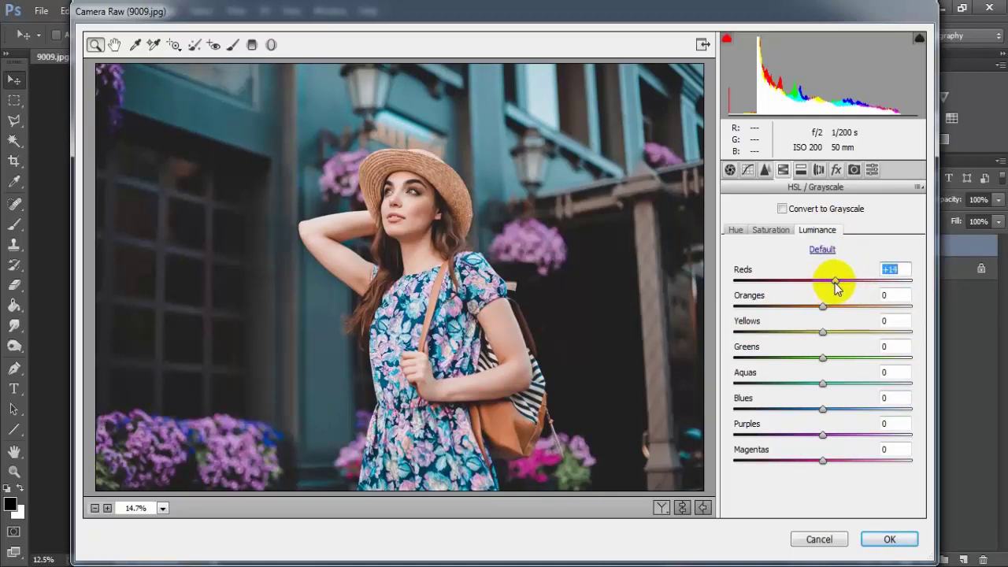
pyautogui.moveTo(823, 313); pyautogui.dragTo(842, 312)
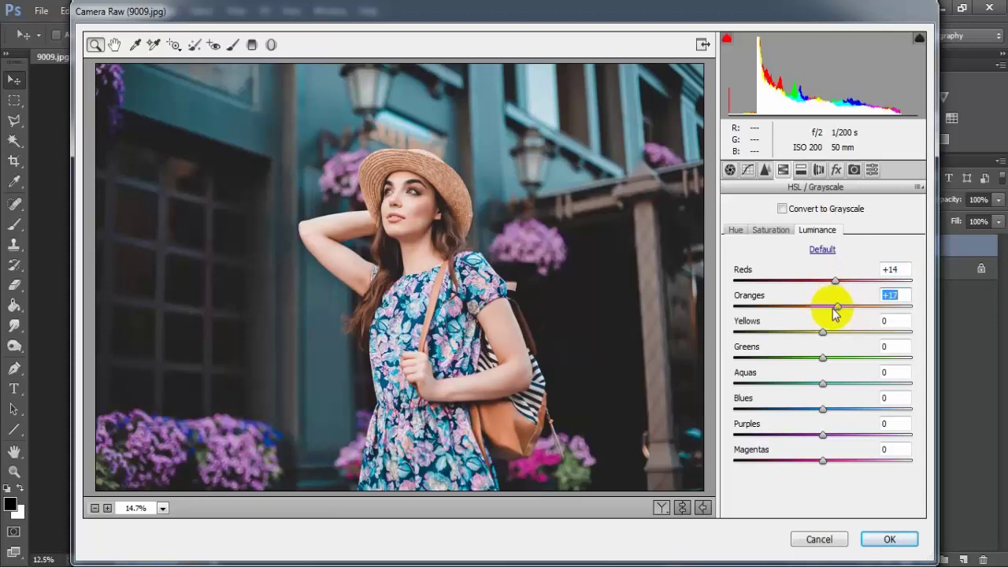
pyautogui.moveTo(822, 337); pyautogui.dragTo(829, 337)
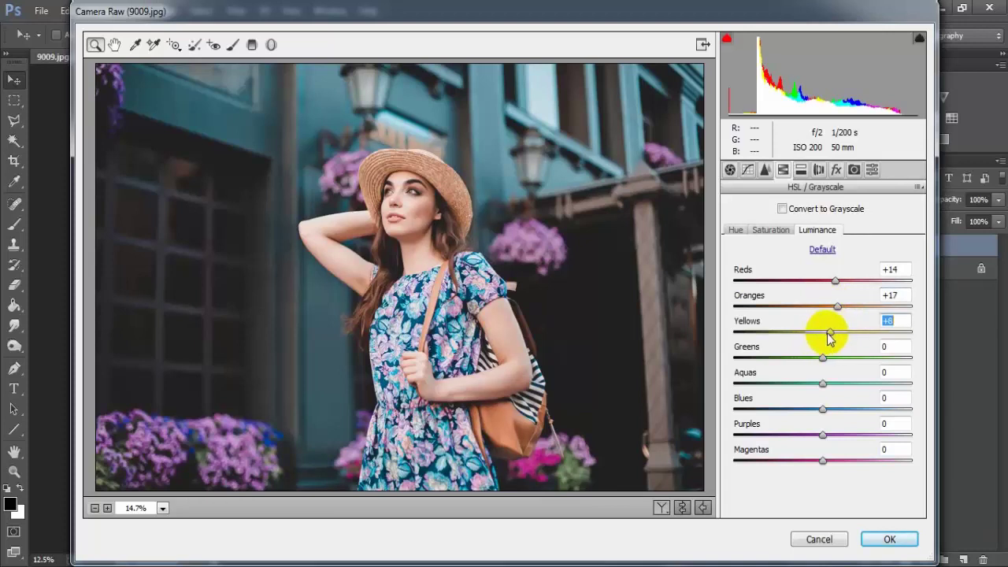
pyautogui.click(823, 359)
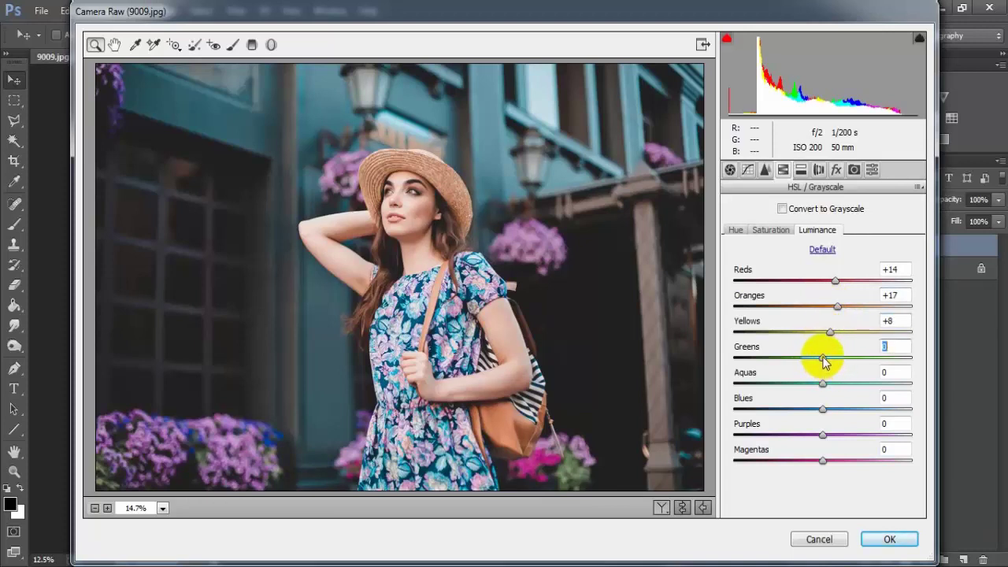
pyautogui.moveTo(823, 359); pyautogui.dragTo(855, 360)
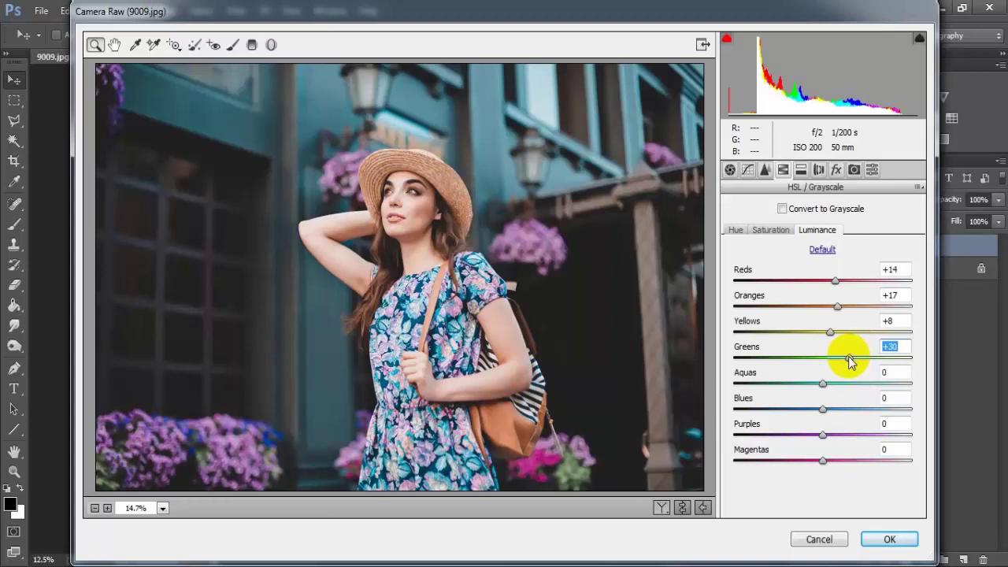
pyautogui.moveTo(823, 384); pyautogui.dragTo(869, 383)
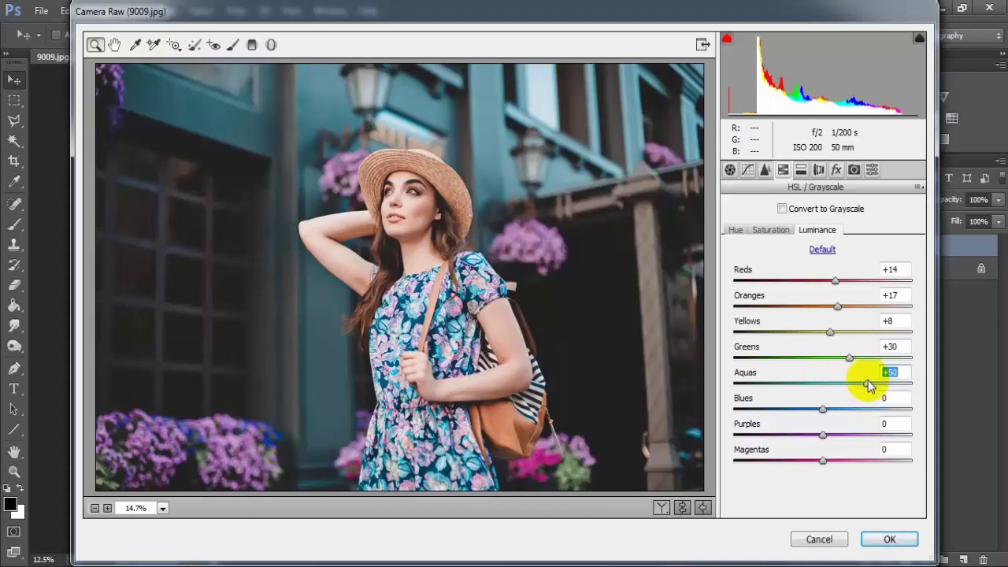
pyautogui.moveTo(825, 409); pyautogui.dragTo(831, 410)
pyautogui.click(906, 400)
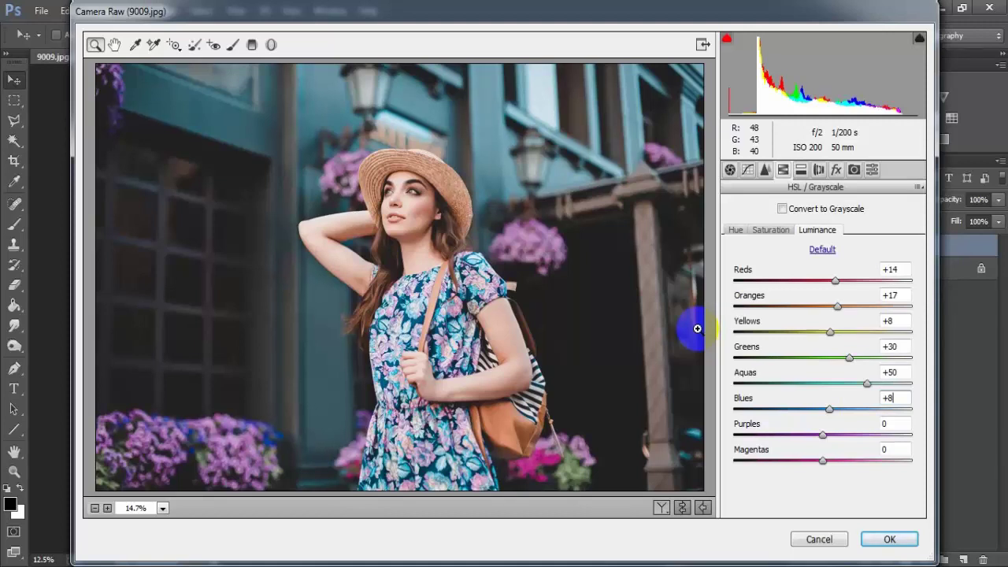
# - Split-tone with highlights hue 48 saturation 36, balance +19, shadows hue 221 saturation 10
pyautogui.click(800, 170)
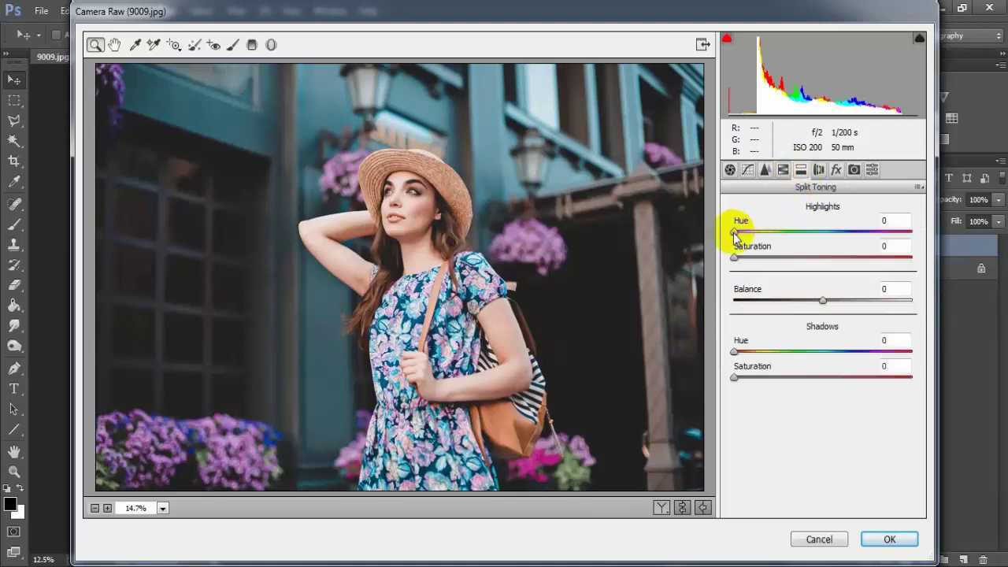
pyautogui.moveTo(734, 232)
pyautogui.mouseDown()
pyautogui.moveTo(755, 234)
pyautogui.moveTo(760, 249)
pyautogui.mouseUp()
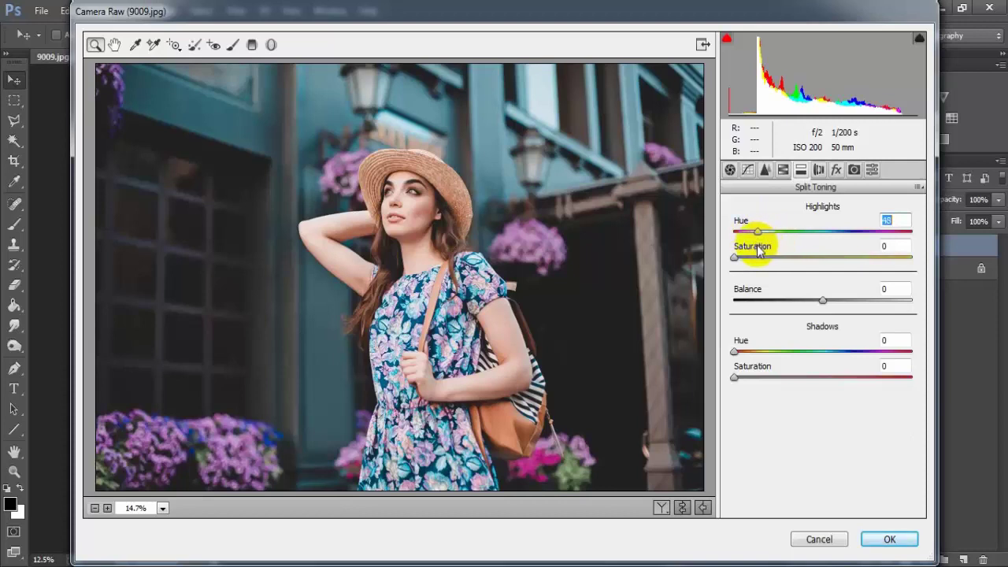
pyautogui.moveTo(734, 257); pyautogui.dragTo(786, 262)
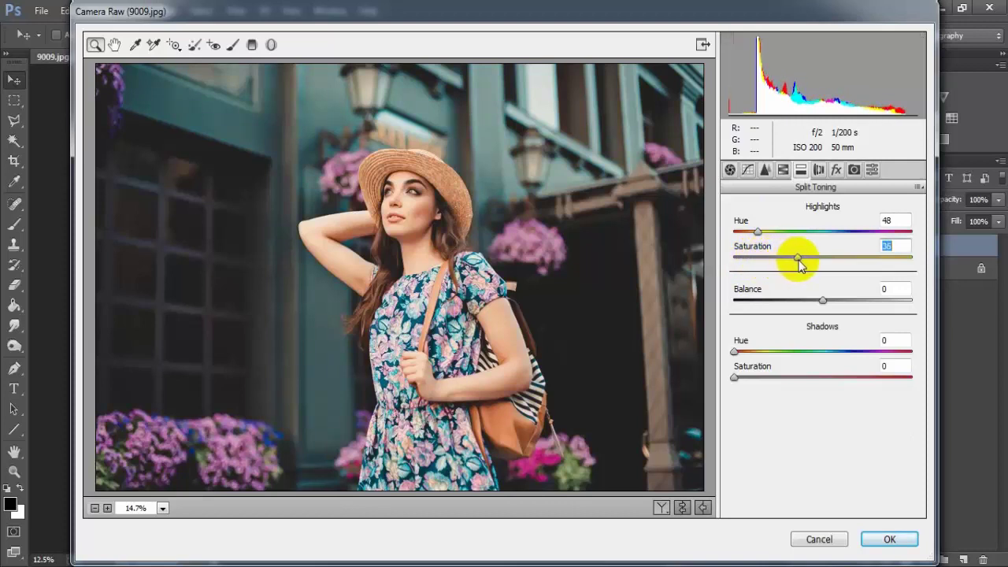
pyautogui.moveTo(798, 260); pyautogui.dragTo(801, 261)
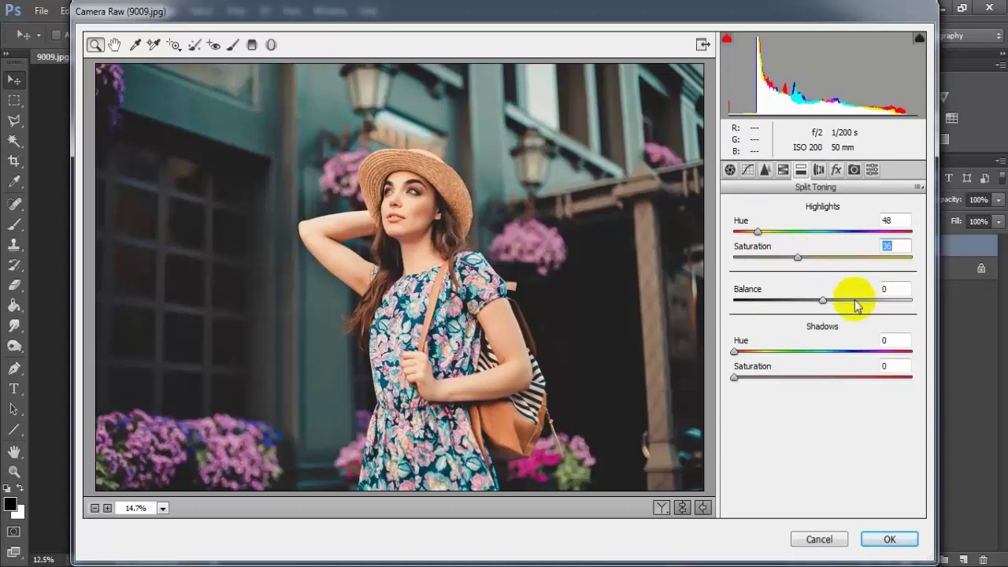
pyautogui.moveTo(823, 300); pyautogui.dragTo(842, 309)
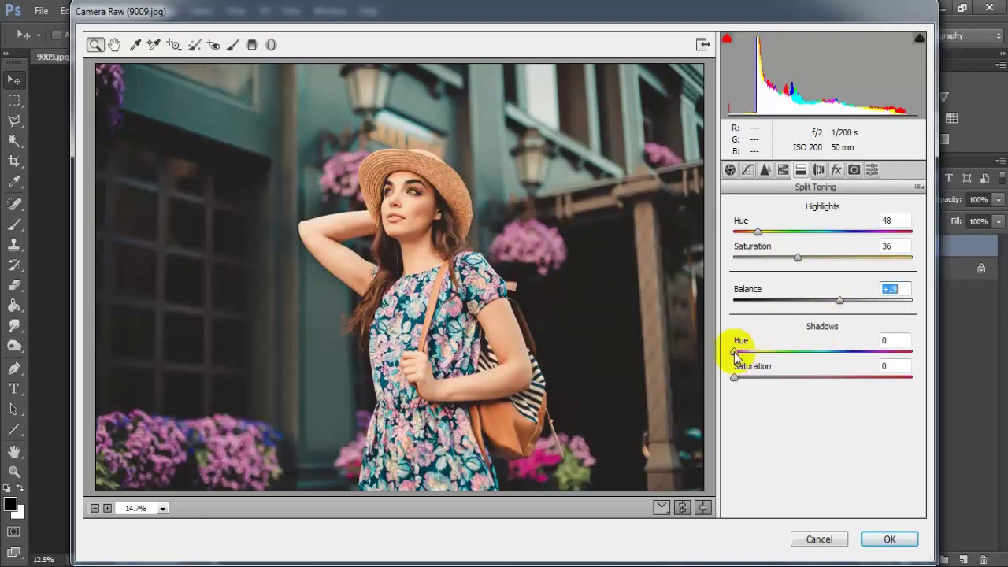
pyautogui.moveTo(735, 353); pyautogui.dragTo(844, 361)
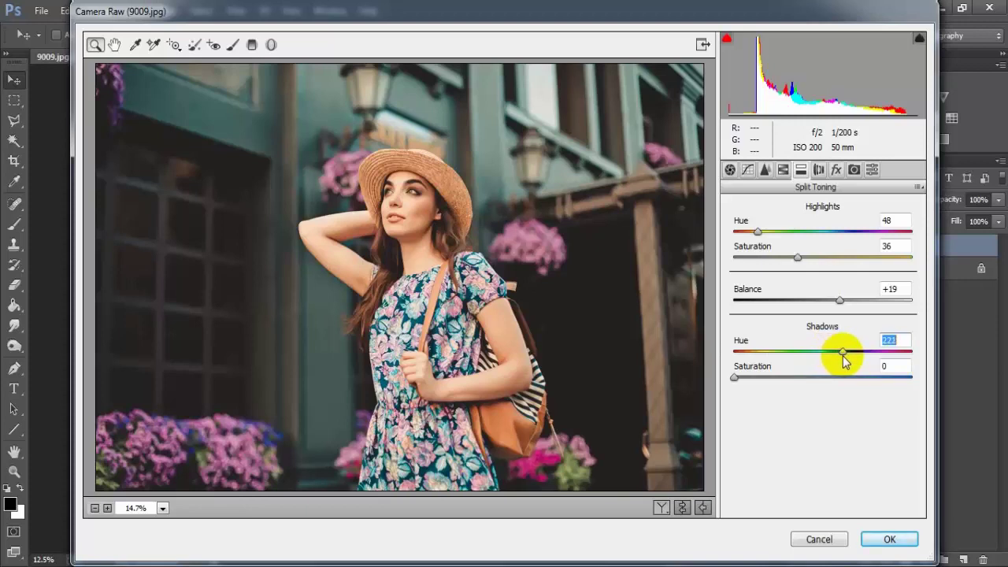
pyautogui.moveTo(735, 378); pyautogui.dragTo(755, 384)
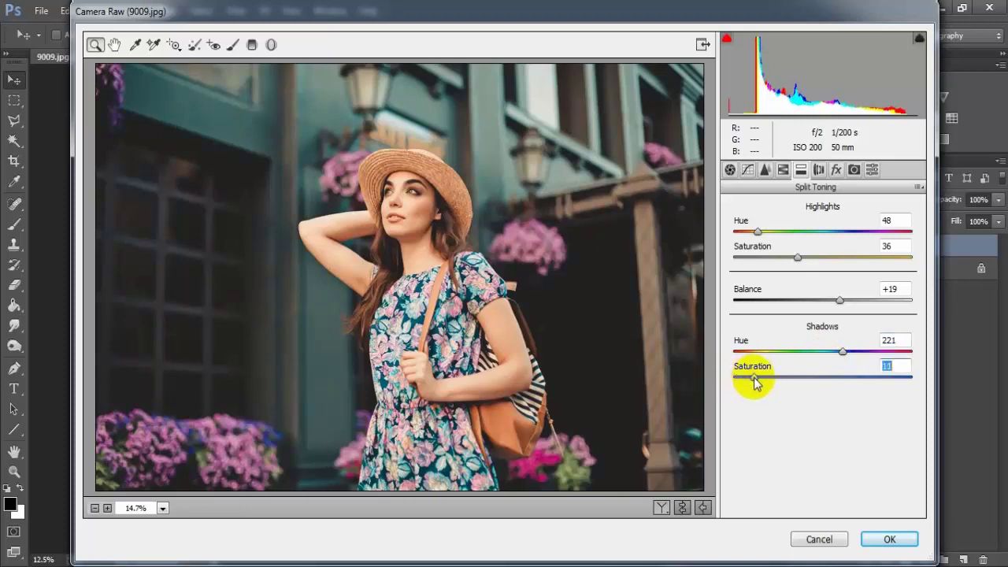
pyautogui.click(892, 367)
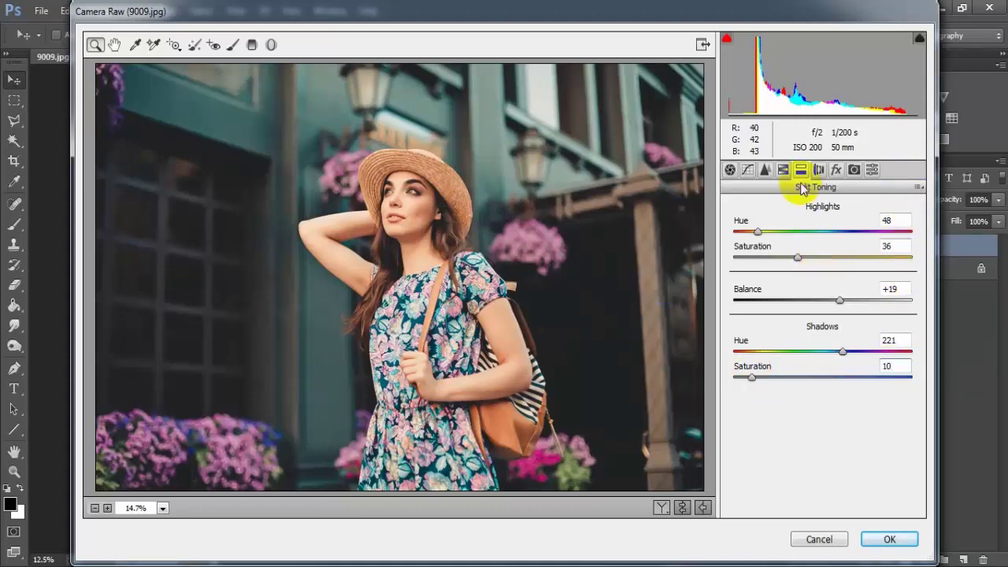
# - Set the Effects tab's Post Crop Vignetting Amount to -11
pyautogui.click(837, 169)
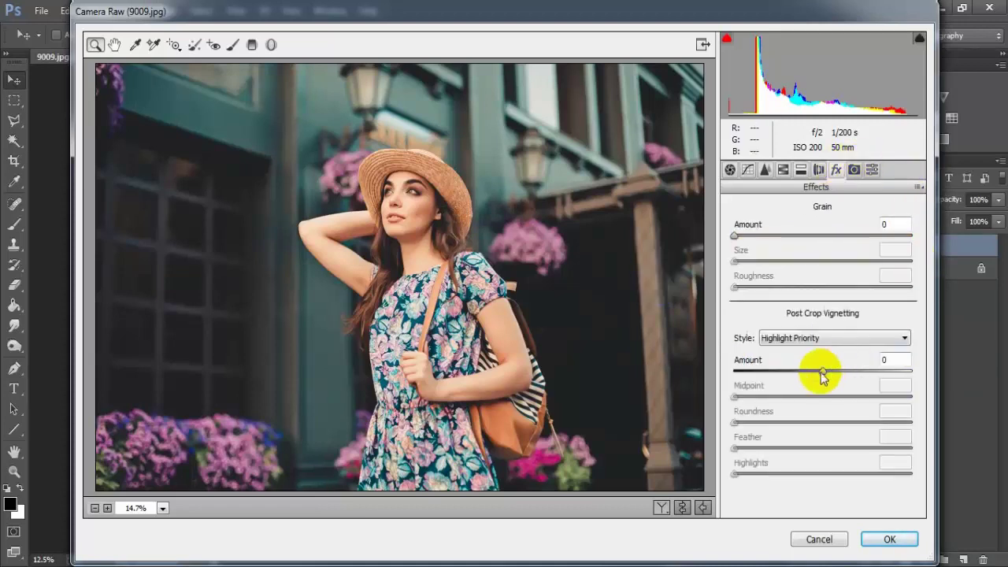
pyautogui.moveTo(822, 371); pyautogui.dragTo(813, 371)
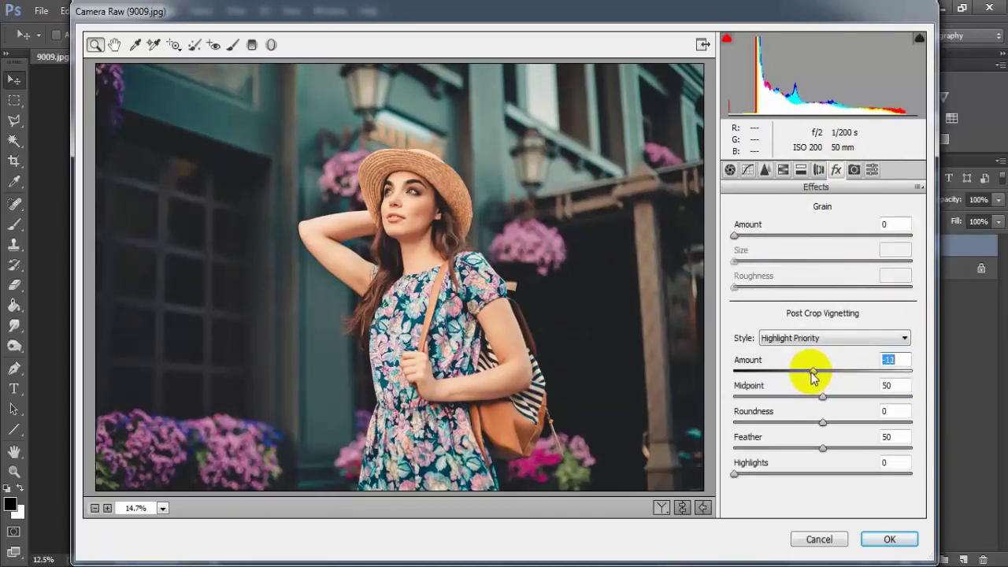
pyautogui.write('-11')
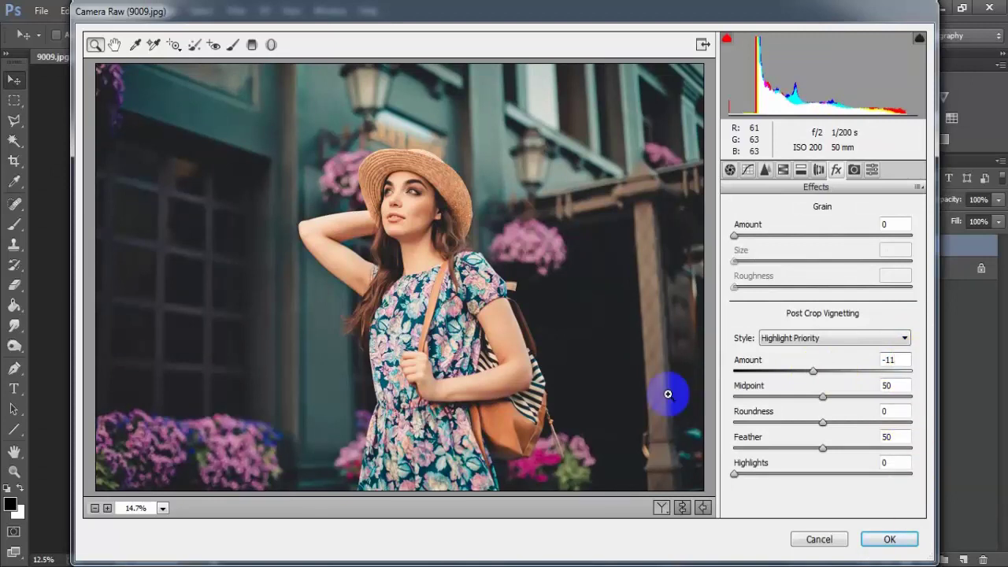
# - In Camera Calibration, set Red Primary Hue +36 and Blue Primary Hue -22
pyautogui.click(854, 170)
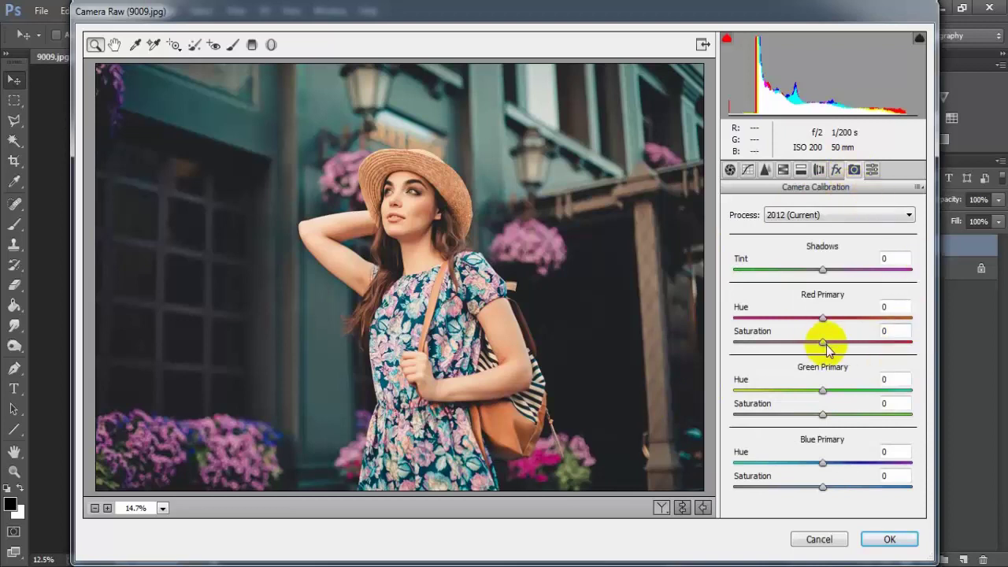
pyautogui.moveTo(823, 319); pyautogui.dragTo(855, 319)
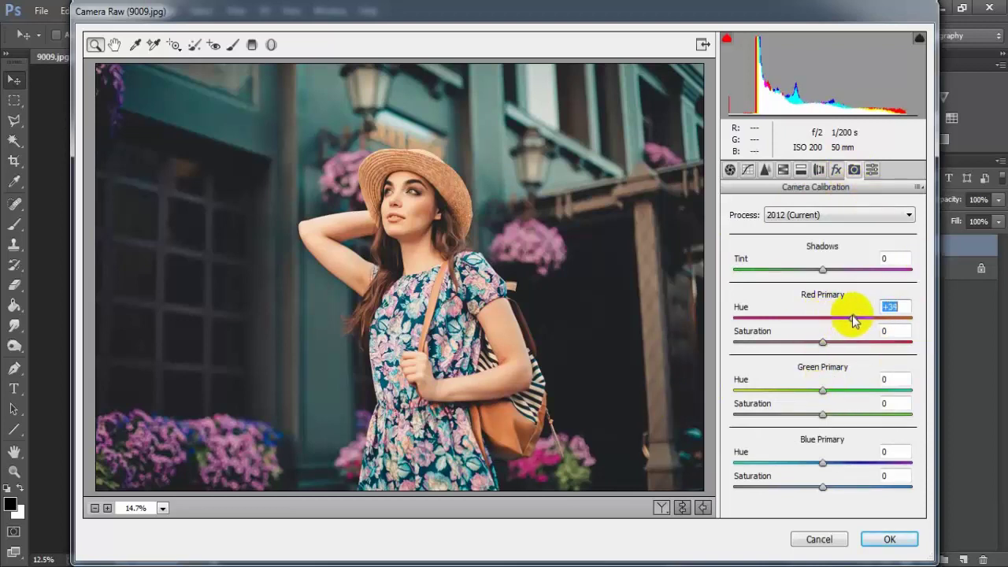
pyautogui.moveTo(854, 321); pyautogui.dragTo(858, 321)
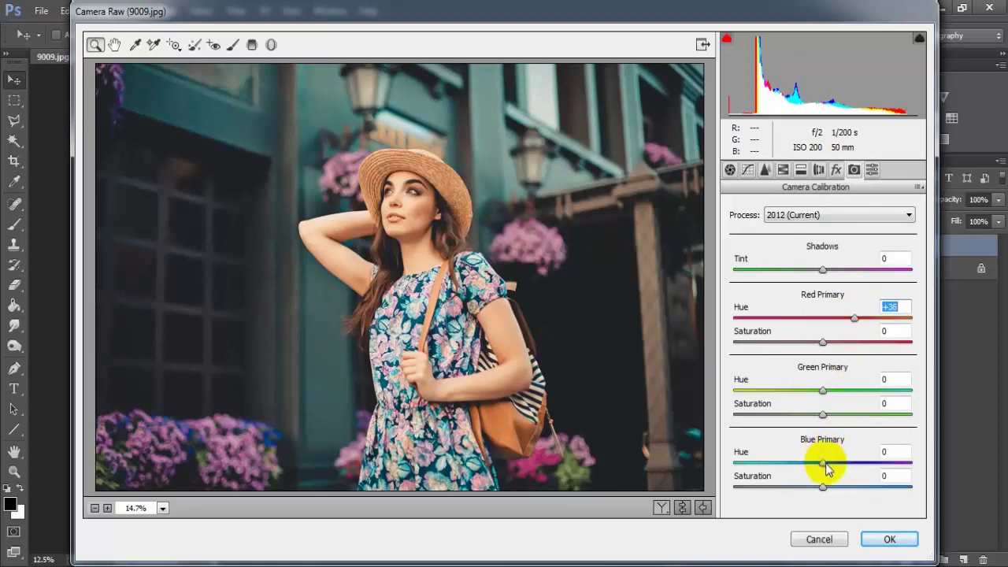
pyautogui.moveTo(822, 463); pyautogui.dragTo(810, 464)
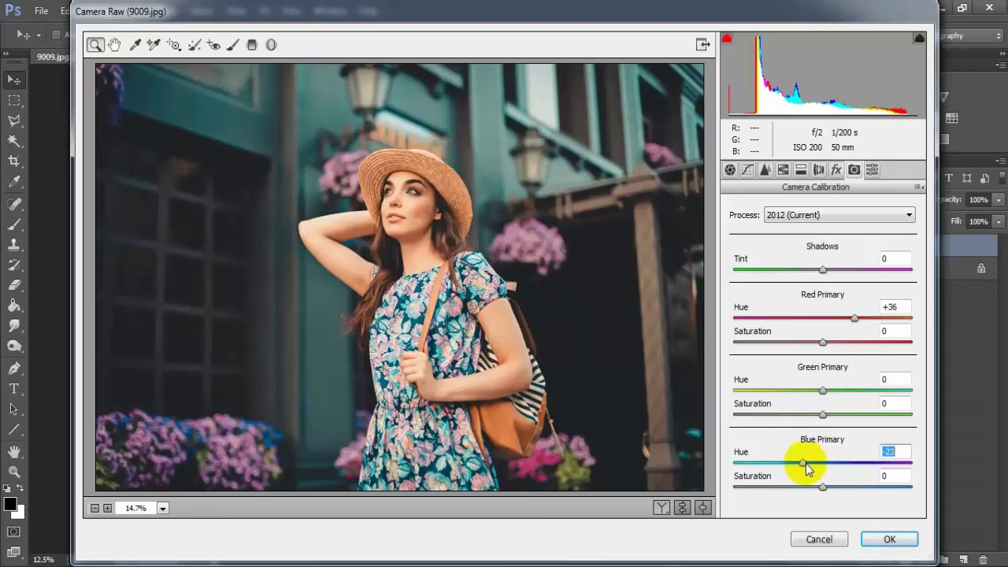
pyautogui.click(898, 451)
pyautogui.press('Up')
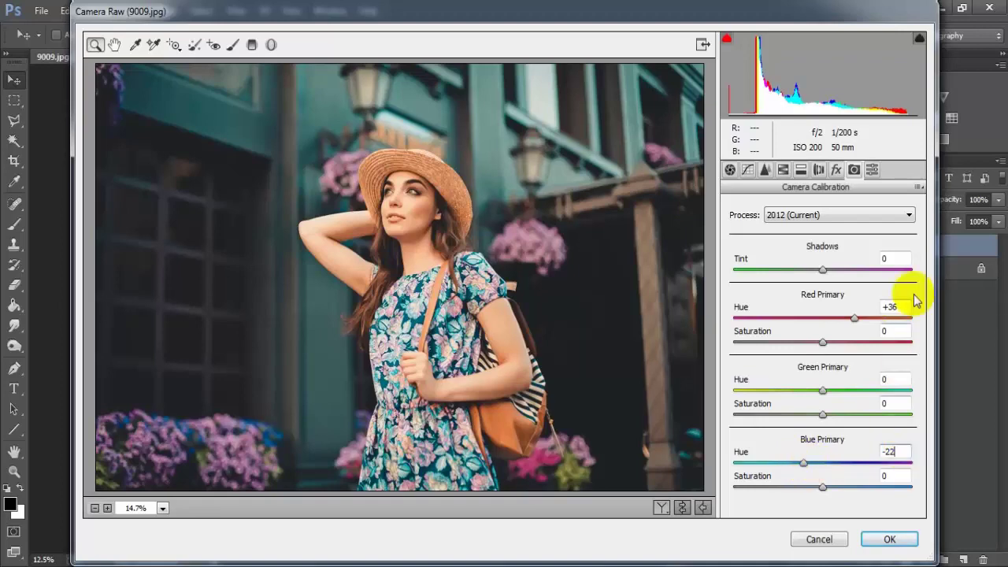
# - Compare before/after in Camera Raw, then apply the teal-orange grade to Layer 1
pyautogui.click(661, 509)
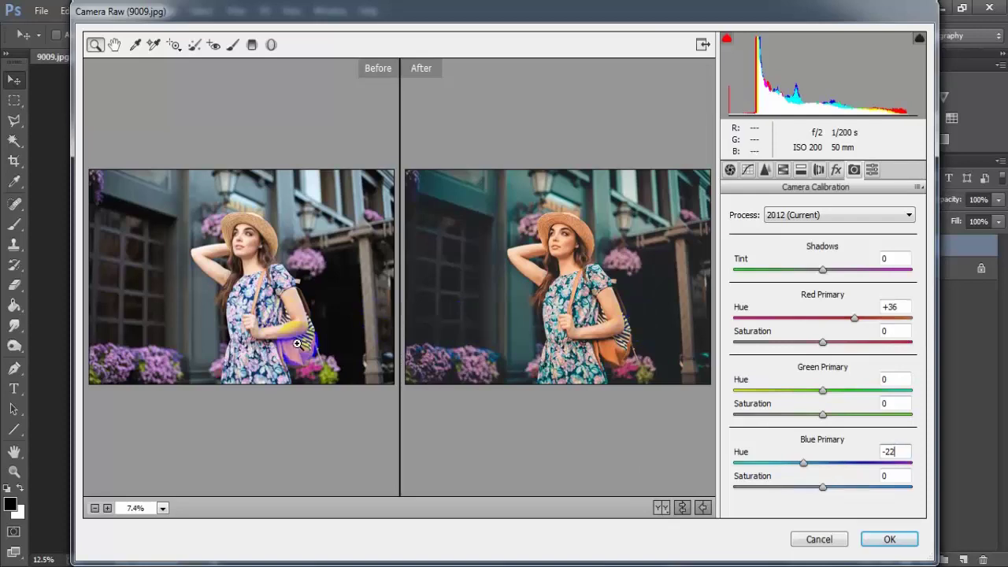
pyautogui.click(888, 539)
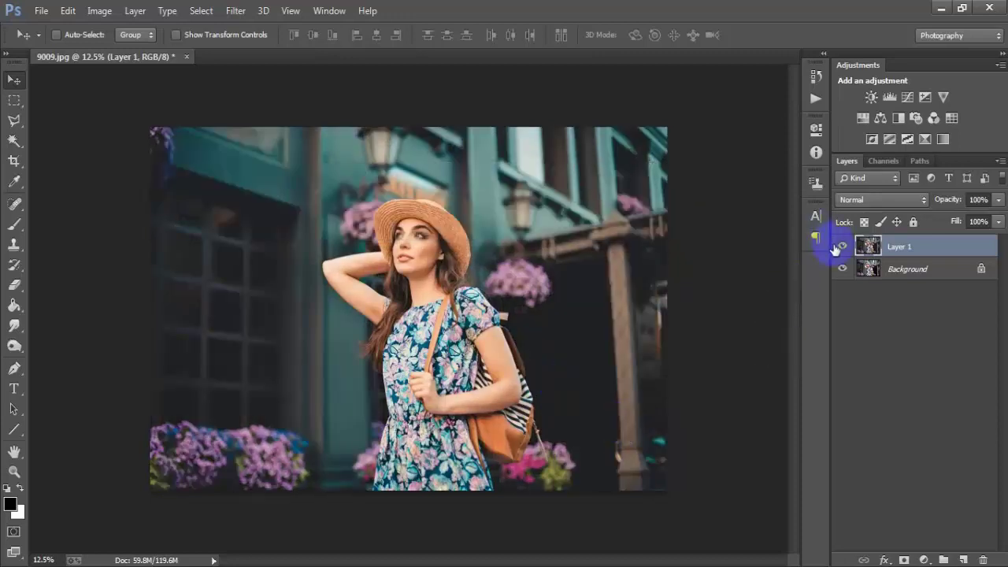
# - Compare Layer 1 with the original and add a layer mask to it
pyautogui.click(843, 247)
pyautogui.click(843, 246)
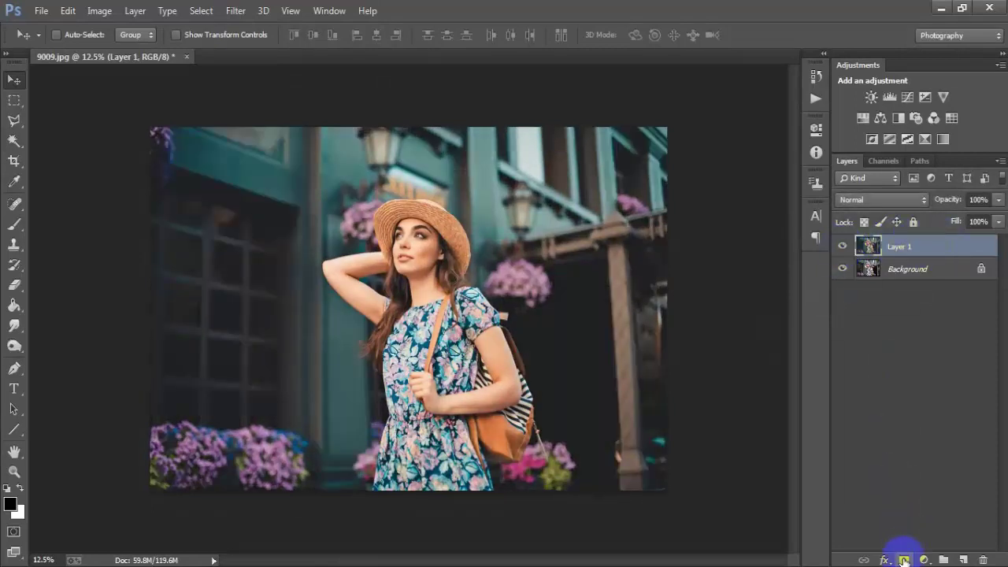
pyautogui.click(905, 560)
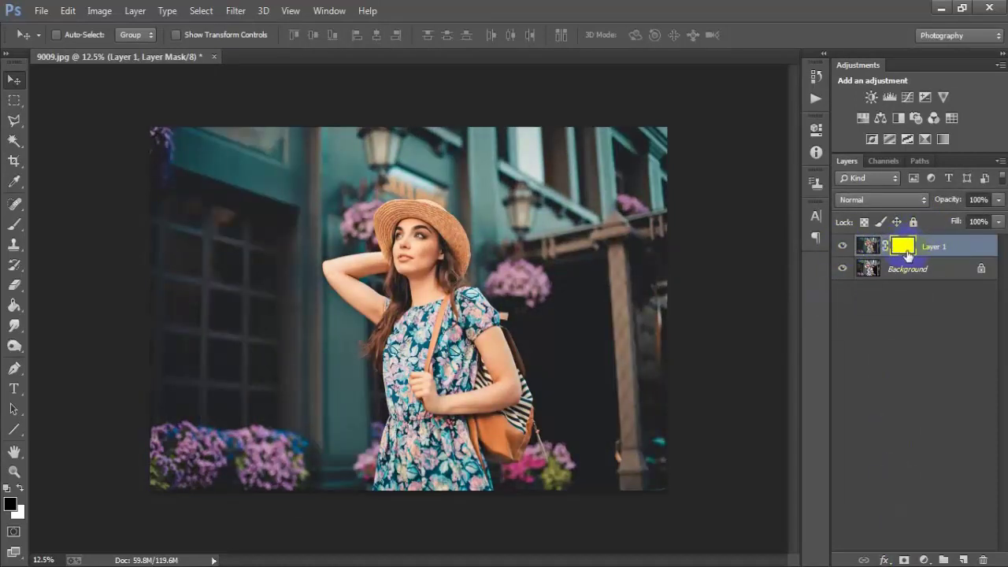
# - Set up a soft round black brush at 50% opacity
pyautogui.moveTo(15, 224); pyautogui.dragTo(61, 225)
pyautogui.rightClick(452, 202)
pyautogui.click(479, 315)
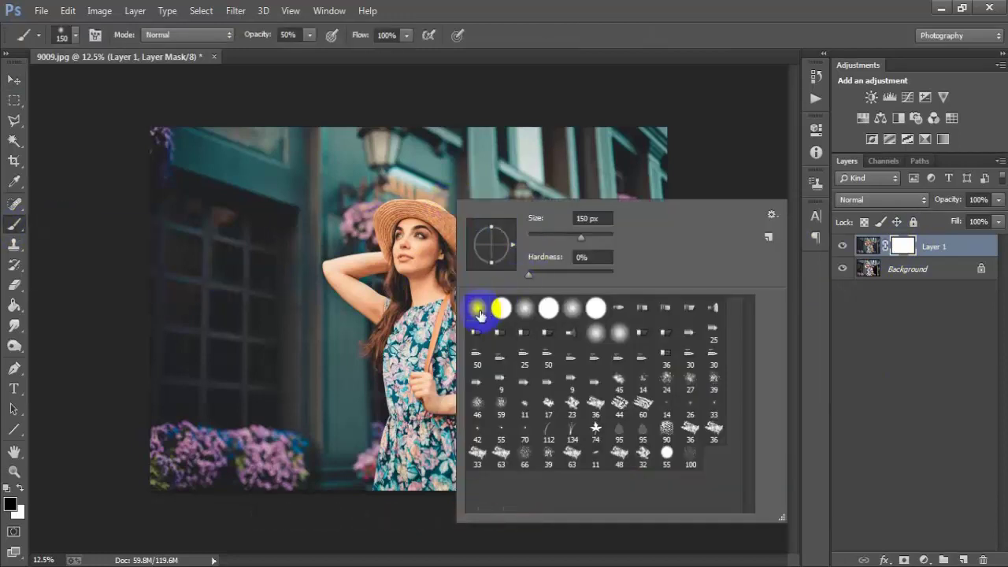
pyautogui.click(542, 158)
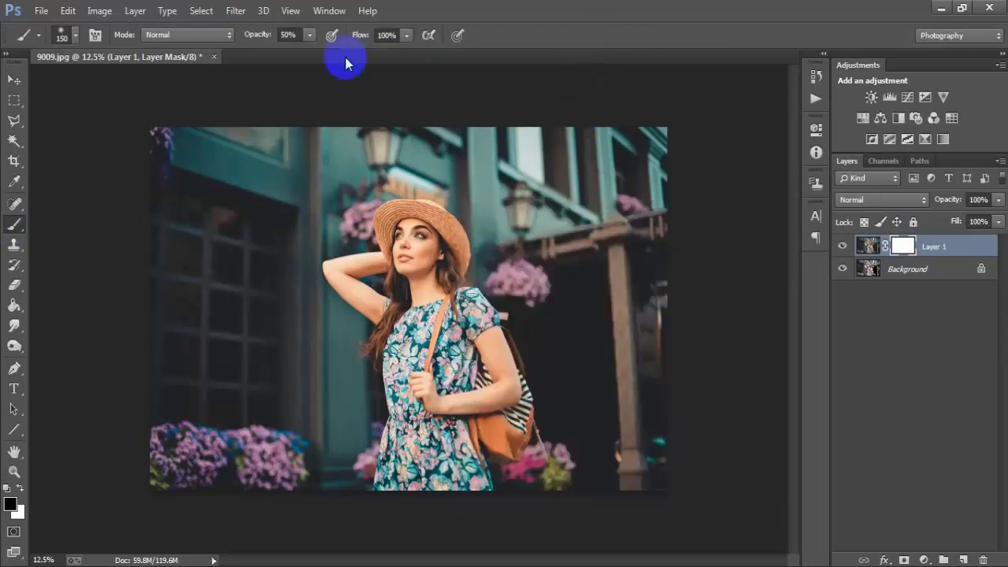
pyautogui.click(310, 34)
pyautogui.moveTo(310, 50)
pyautogui.mouseDown()
pyautogui.moveTo(323, 54)
pyautogui.moveTo(311, 55)
pyautogui.mouseUp()
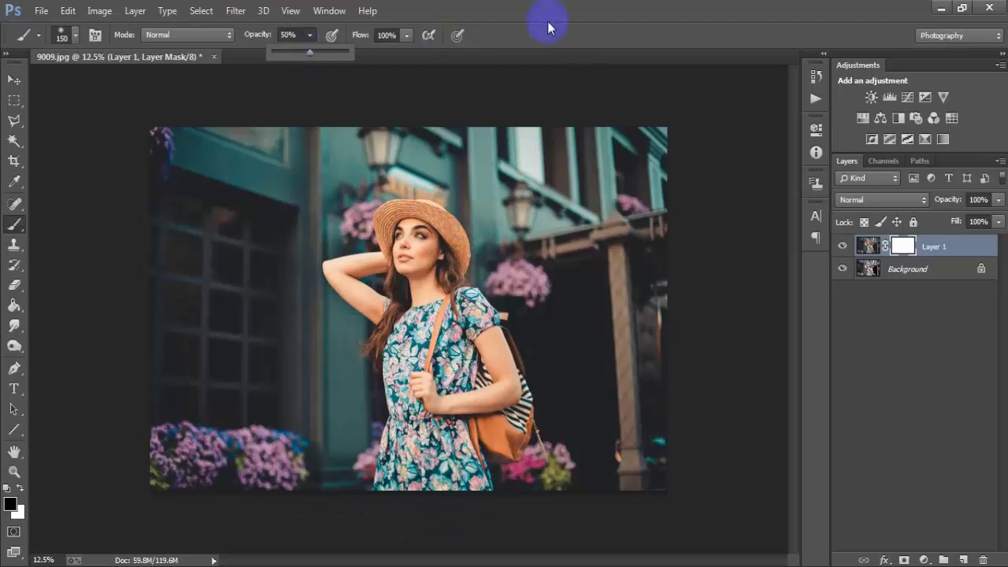
pyautogui.click(12, 507)
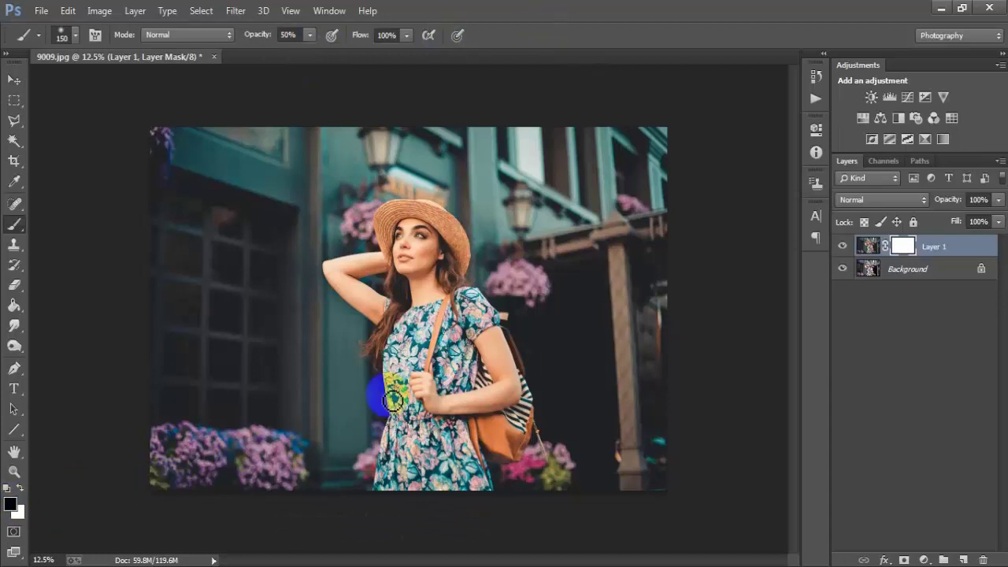
# - Paint the grade off the cheek and raised arm on the mask
pyautogui.scroll(1, 394, 400)
pyautogui.scroll(1, 394, 400)
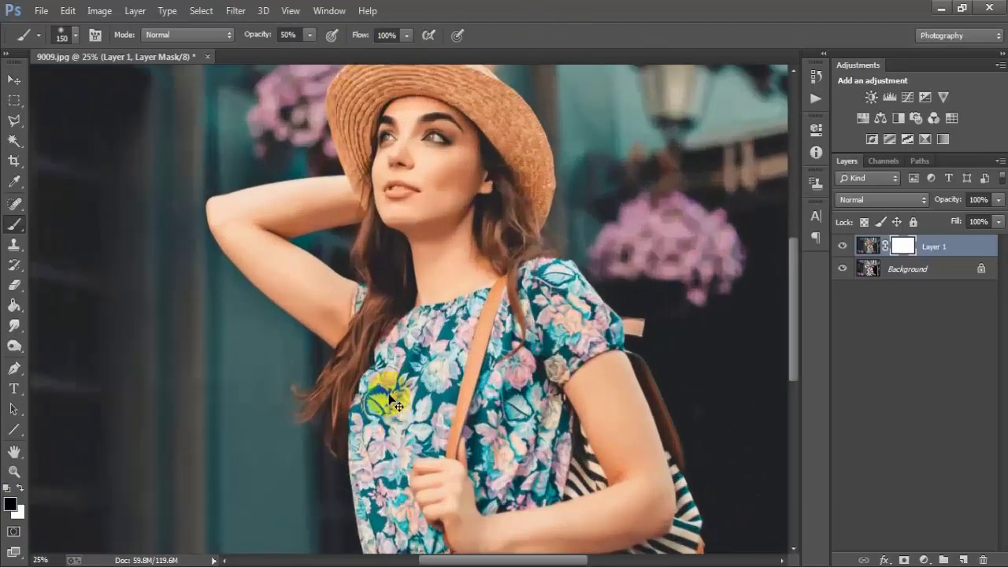
pyautogui.scroll(1, 383, 386)
pyautogui.scroll(1, 401, 315)
pyautogui.scroll(1, 414, 292)
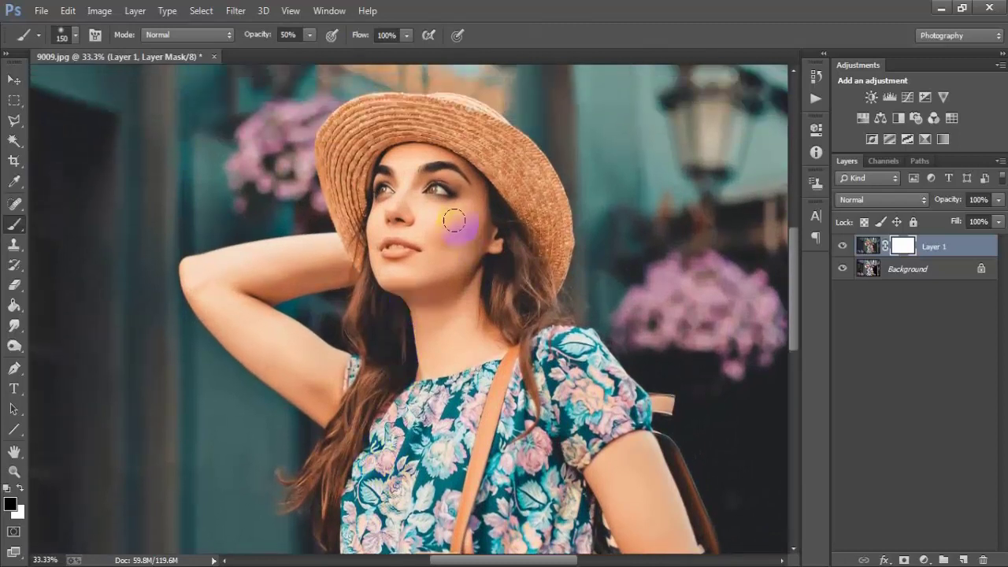
pyautogui.moveTo(429, 220)
pyautogui.mouseDown()
pyautogui.moveTo(465, 233)
pyautogui.moveTo(400, 153)
pyautogui.moveTo(427, 153)
pyautogui.moveTo(468, 169)
pyautogui.moveTo(478, 197)
pyautogui.moveTo(391, 236)
pyautogui.moveTo(354, 221)
pyautogui.moveTo(354, 266)
pyautogui.moveTo(410, 303)
pyautogui.mouseUp()
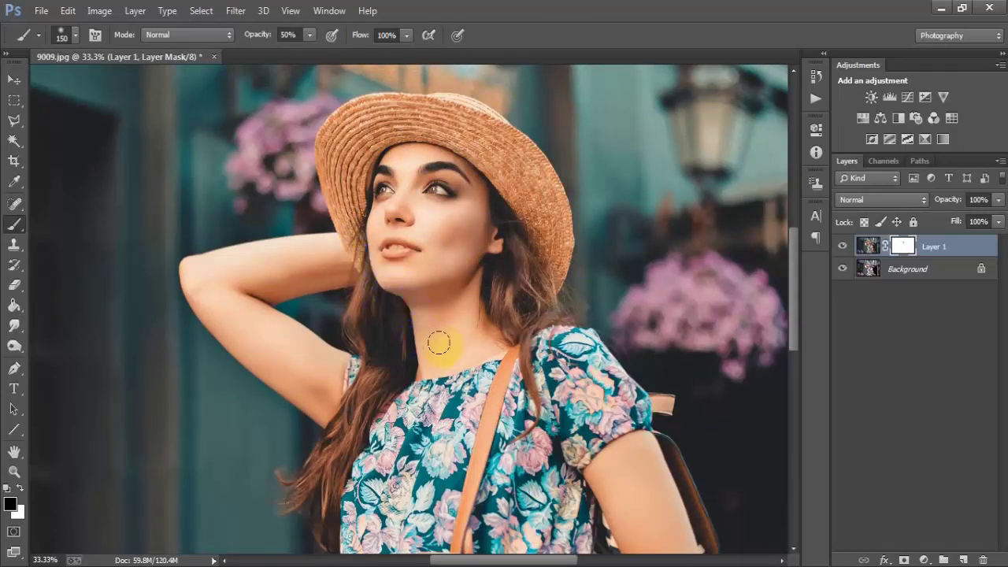
pyautogui.scroll(-1, 293, 289)
pyautogui.moveTo(292, 289)
pyautogui.mouseDown()
pyautogui.moveTo(304, 234)
pyautogui.moveTo(254, 241)
pyautogui.moveTo(265, 329)
pyautogui.moveTo(282, 342)
pyautogui.mouseUp()
pyautogui.scroll(-5, 585, 428)
pyautogui.scroll(-2, 585, 428)
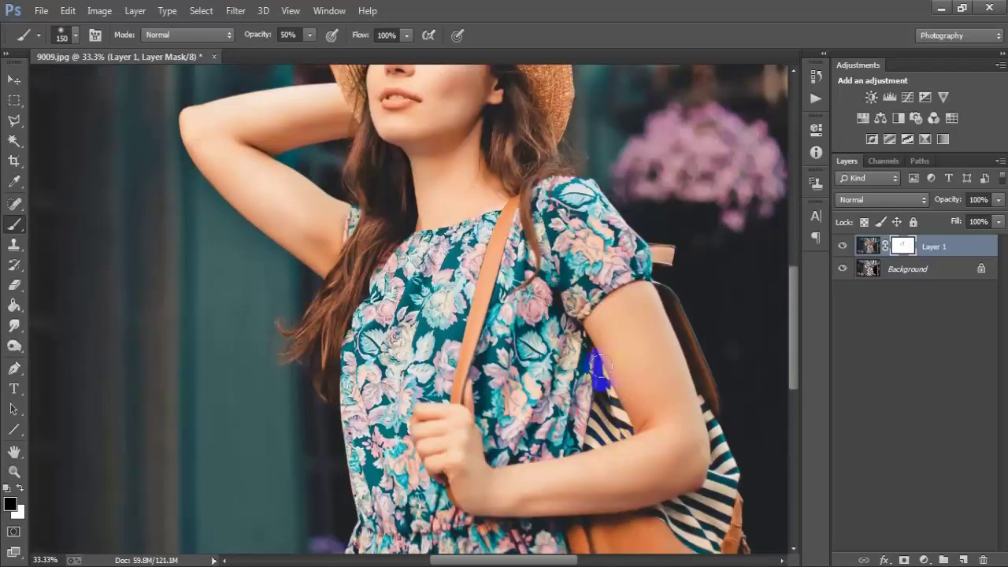
# - Paint the grade off the other arm, eyes and nose on the mask
pyautogui.moveTo(642, 417); pyautogui.dragTo(570, 465)
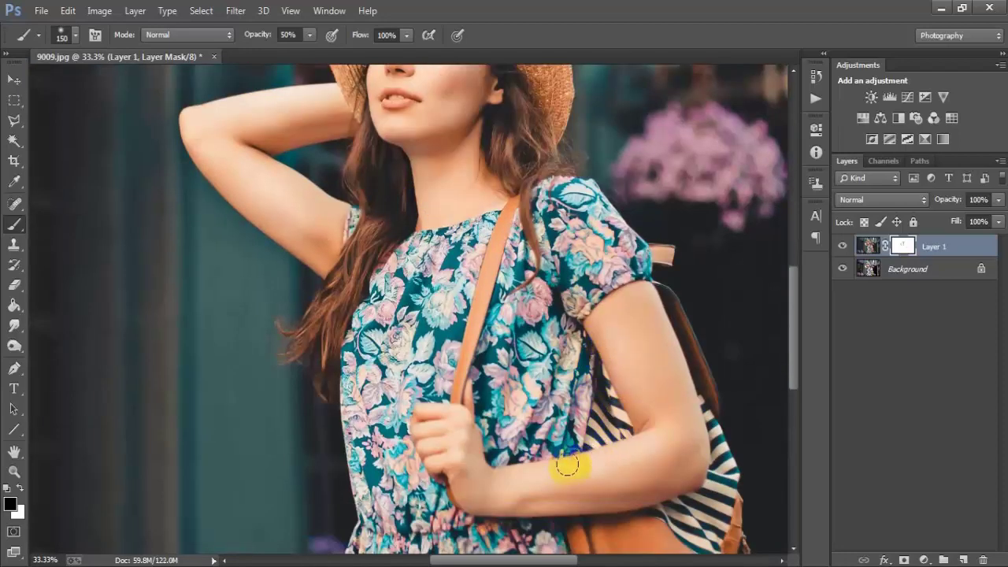
pyautogui.scroll(1, 484, 398)
pyautogui.scroll(4, 484, 398)
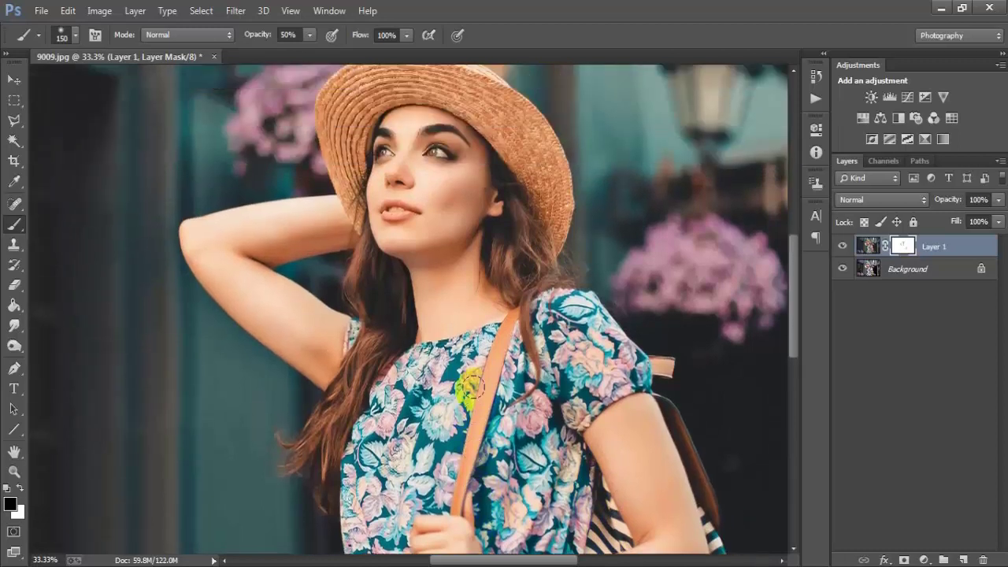
pyautogui.scroll(1, 457, 225)
pyautogui.moveTo(447, 167); pyautogui.dragTo(440, 171)
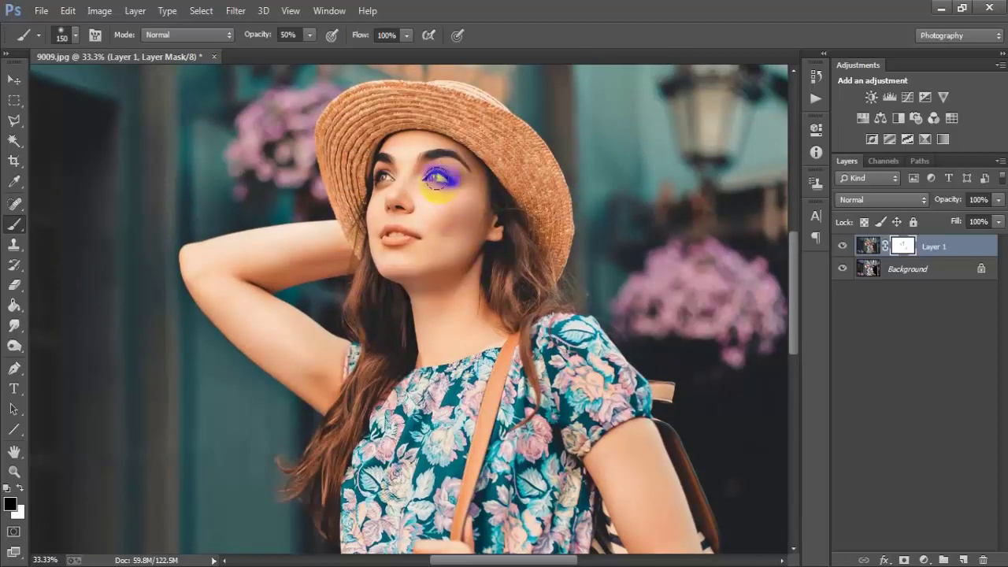
pyautogui.moveTo(378, 161)
pyautogui.mouseDown()
pyautogui.moveTo(401, 200)
pyautogui.moveTo(394, 255)
pyautogui.mouseUp()
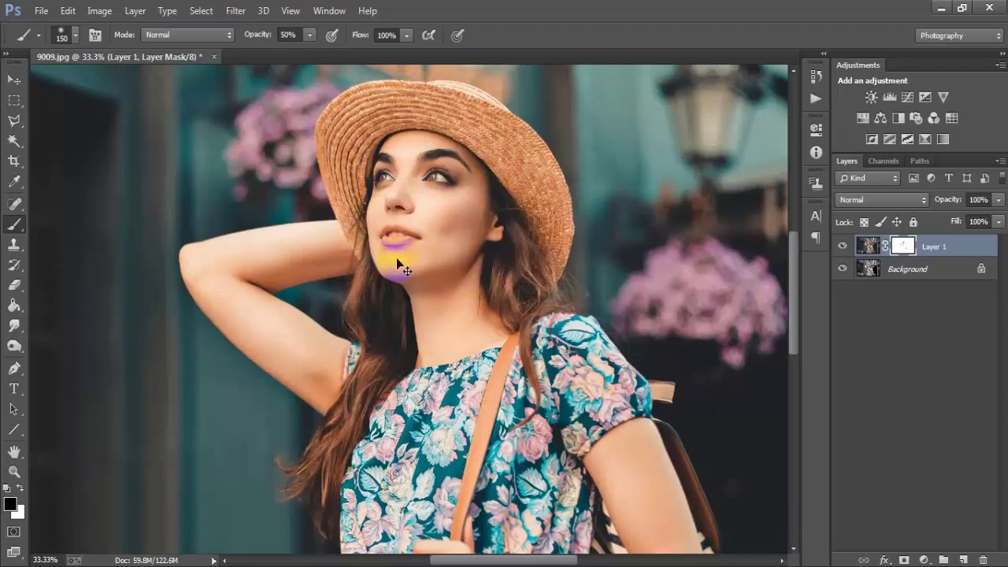
pyautogui.scroll(-1, 397, 257)
pyautogui.scroll(-1, 396, 258)
pyautogui.scroll(-1, 396, 252)
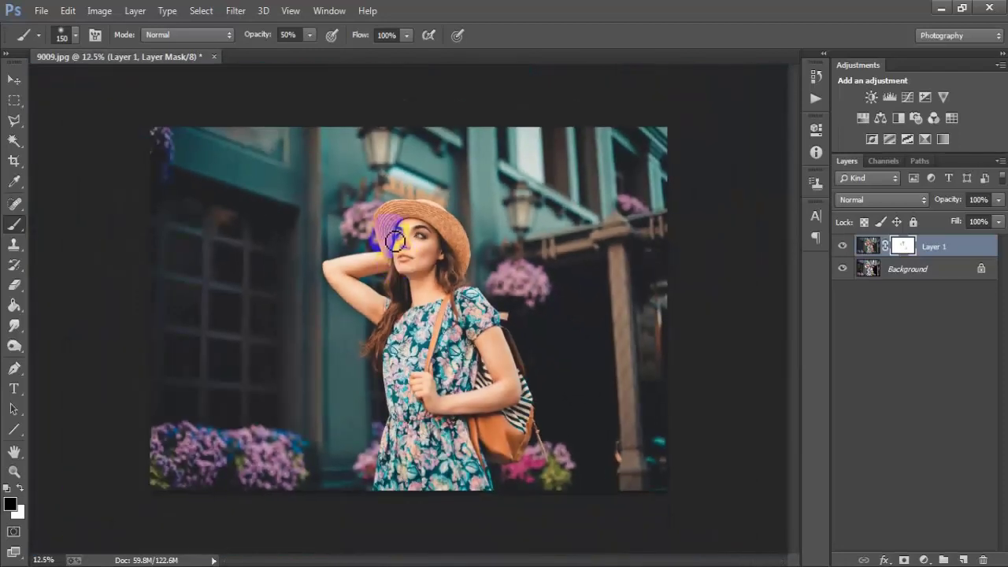
pyautogui.click(14, 79)
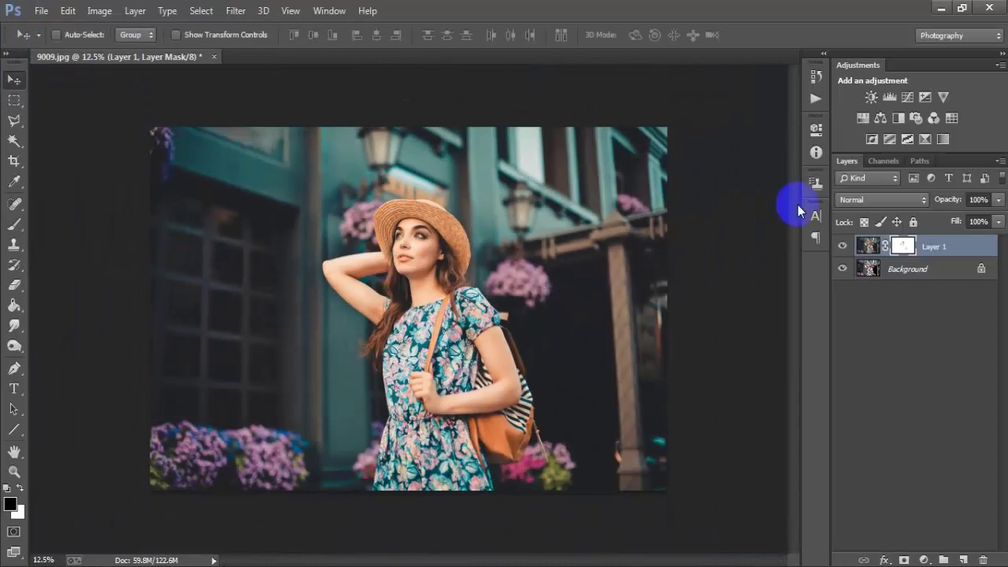
# - Add a Curves adjustment layer with a midtone point nudged left to input 121
pyautogui.click(842, 246)
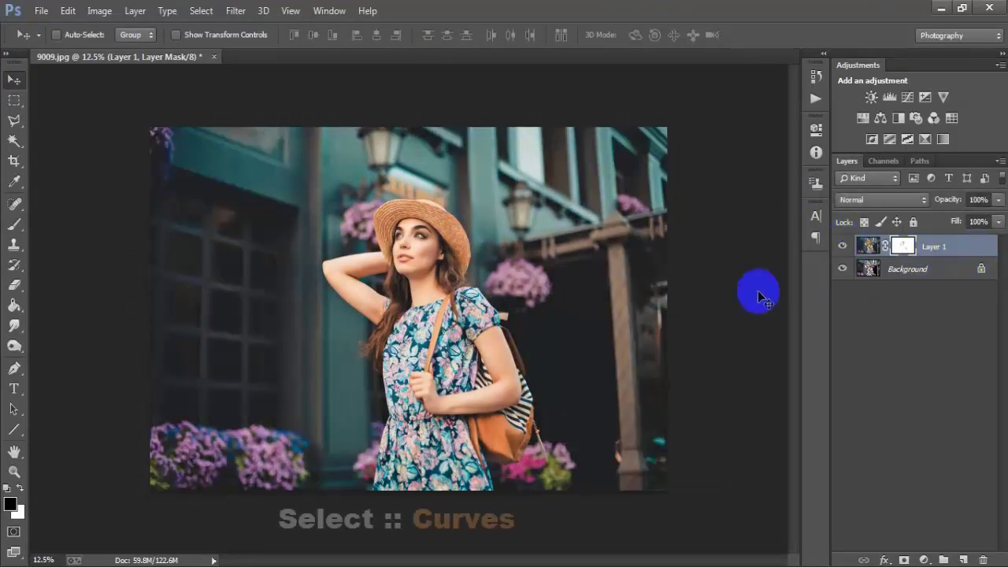
pyautogui.click(924, 559)
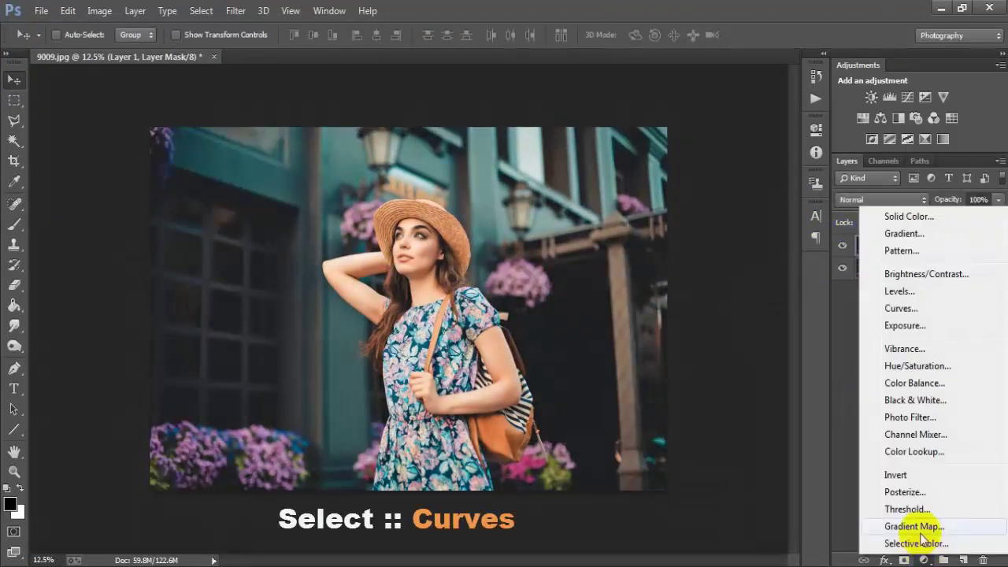
pyautogui.click(901, 308)
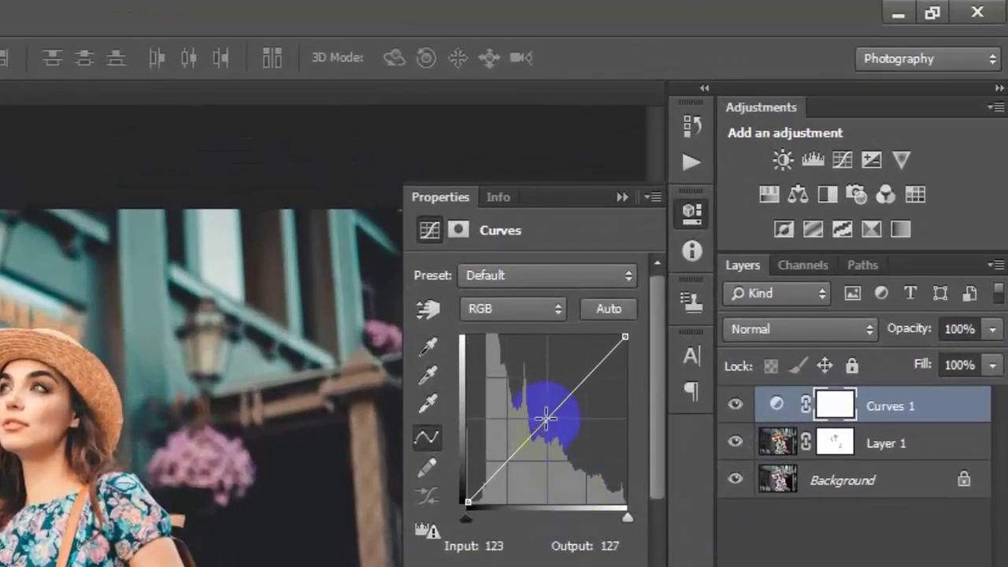
pyautogui.click(546, 417)
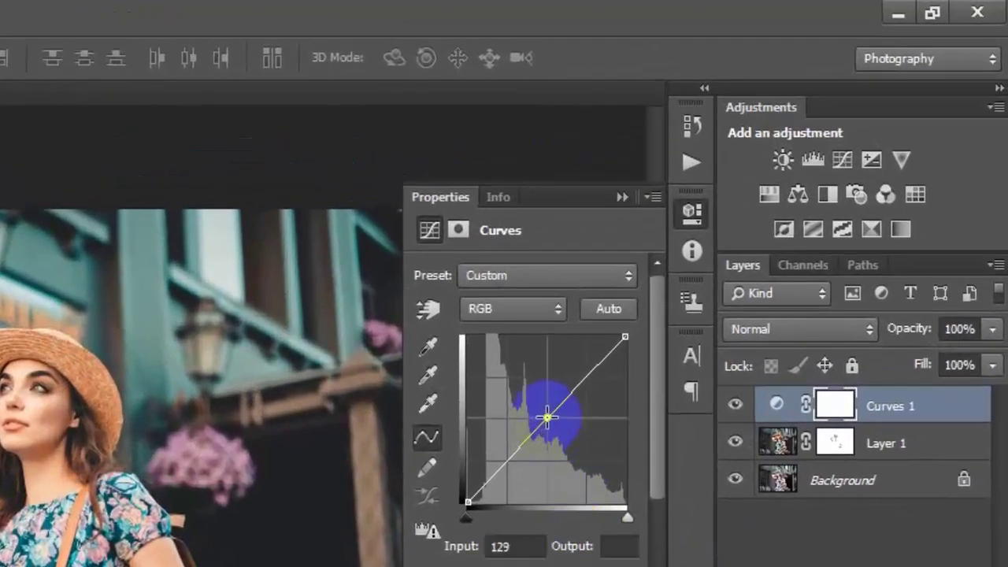
pyautogui.moveTo(547, 417); pyautogui.dragTo(543, 415)
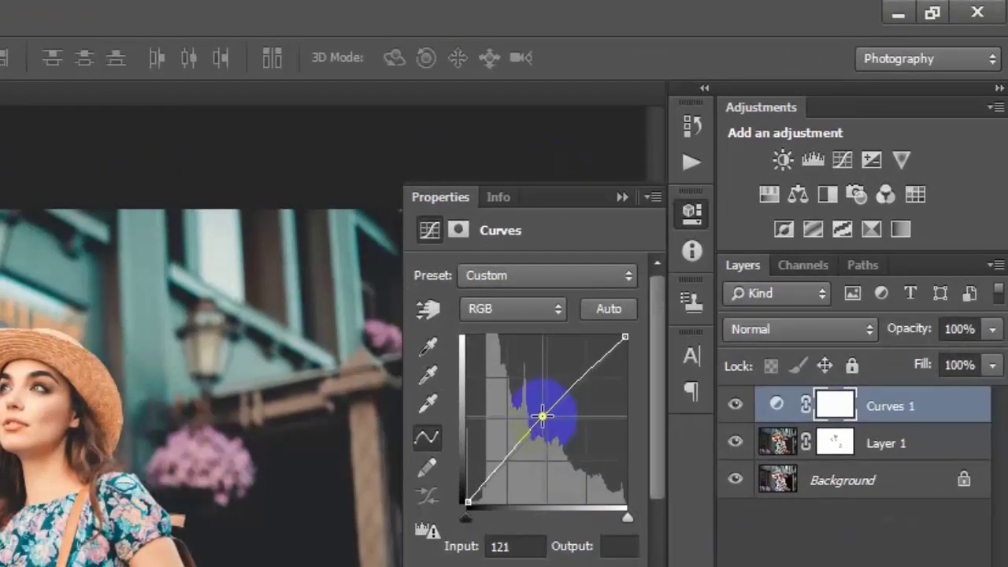
pyautogui.moveTo(543, 416); pyautogui.dragTo(541, 414)
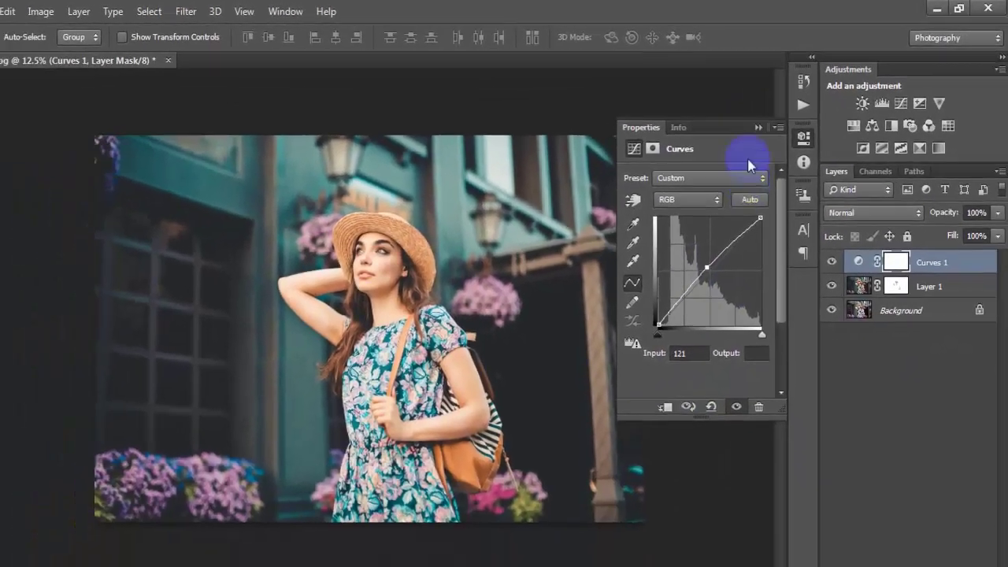
# - Collapse the Curves properties and toggle Curves 1 off and on to compare
pyautogui.click(804, 136)
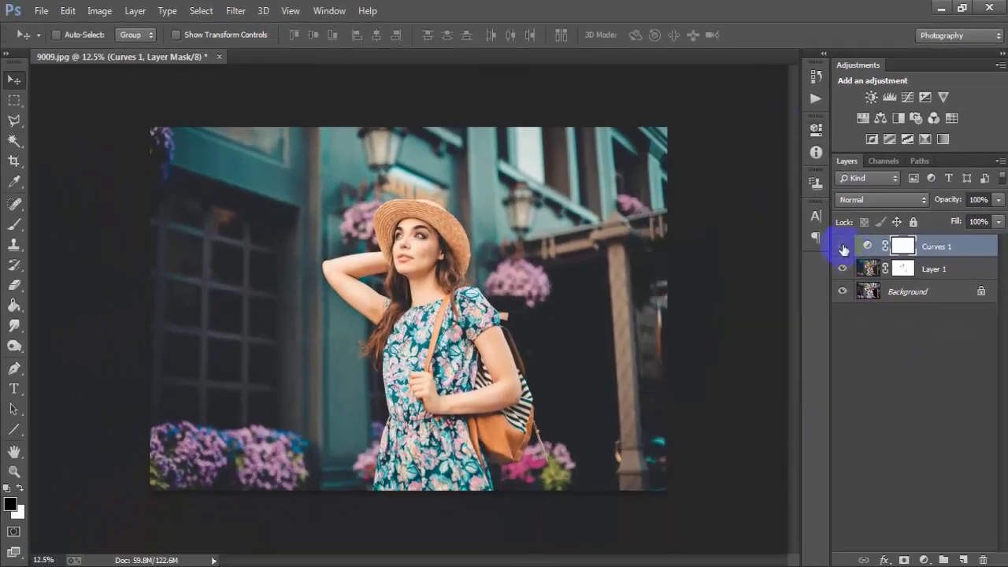
pyautogui.click(844, 249)
pyautogui.click(844, 249)
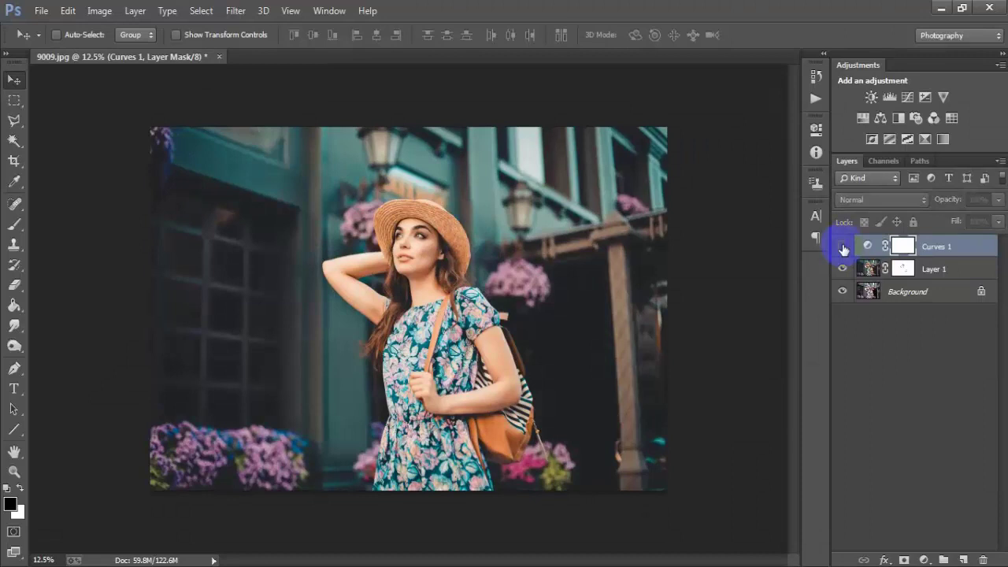
pyautogui.click(844, 249)
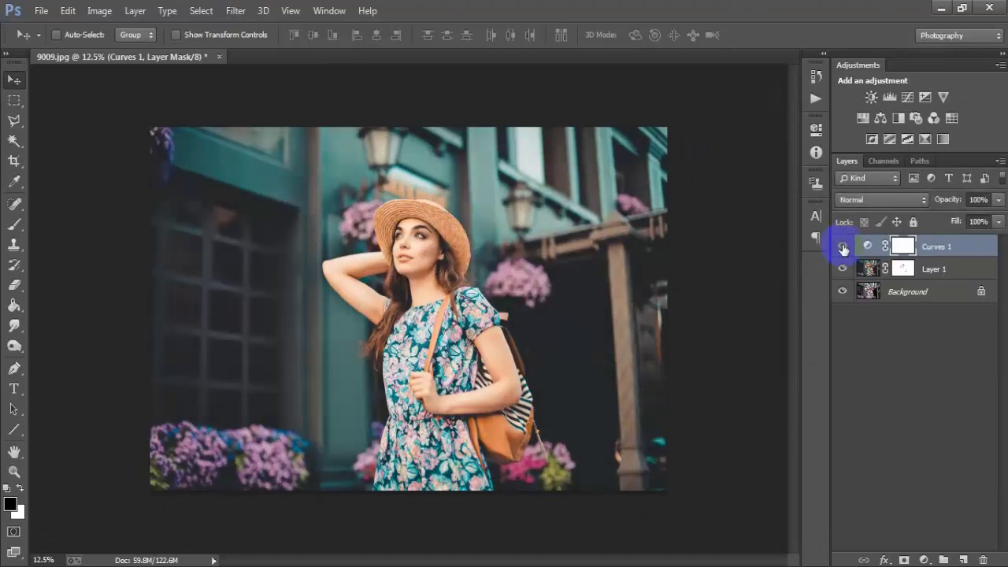
# - Add a Hue/Saturation layer with Lightness -2, compare it, and stamp visible layers into Layer 2
pyautogui.click(924, 560)
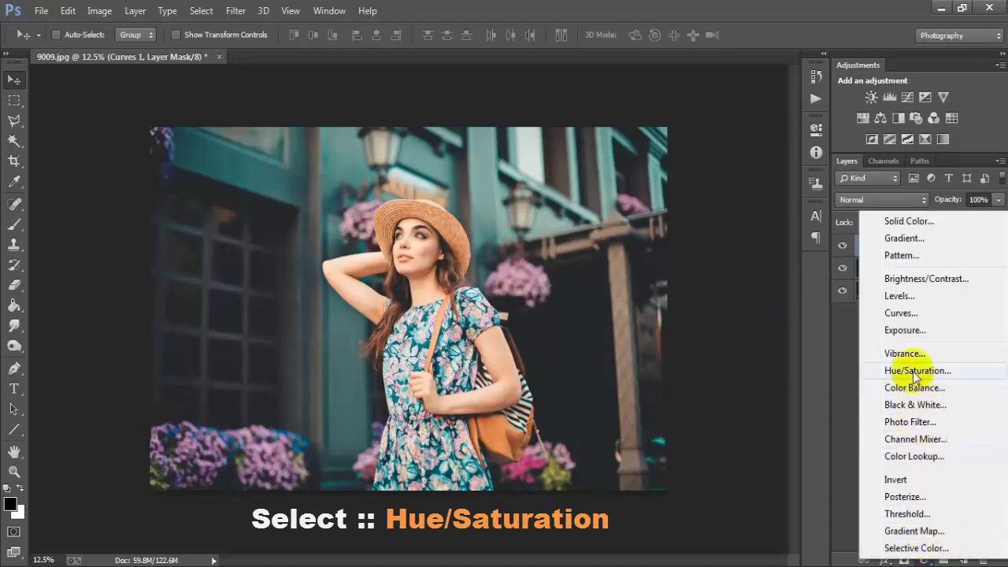
pyautogui.click(957, 371)
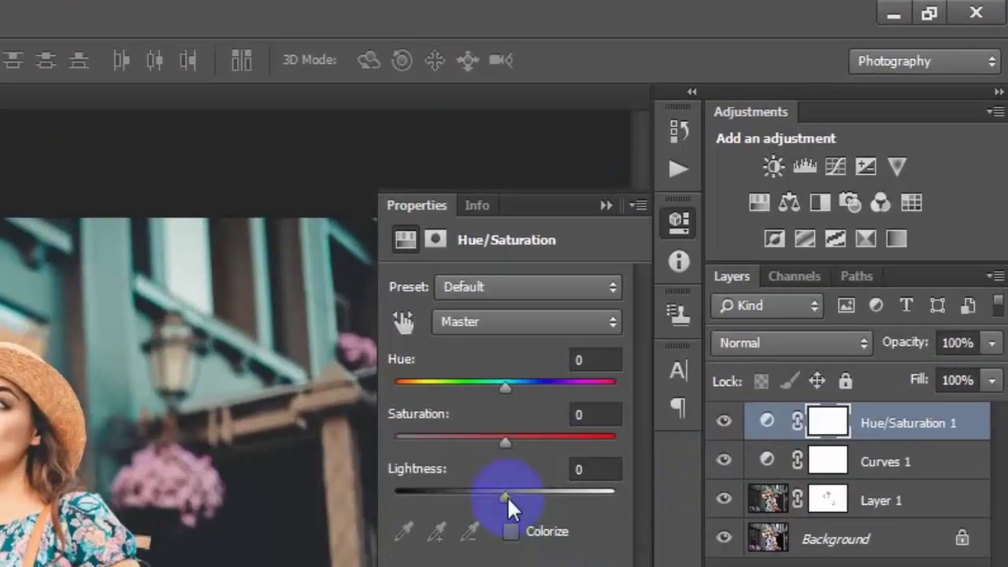
pyautogui.moveTo(709, 295); pyautogui.dragTo(708, 296)
pyautogui.moveTo(505, 498); pyautogui.dragTo(503, 497)
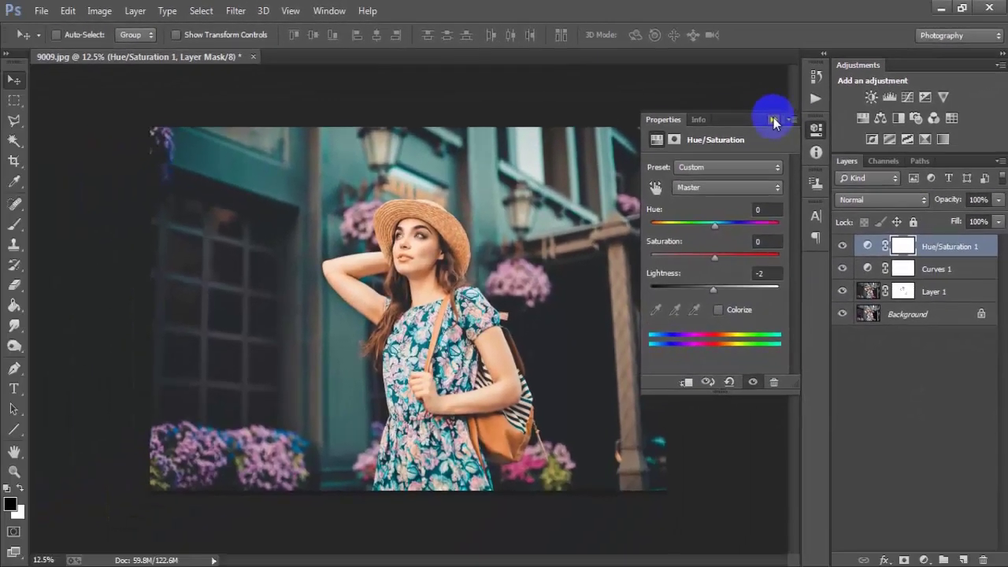
pyautogui.click(774, 117)
pyautogui.click(843, 249)
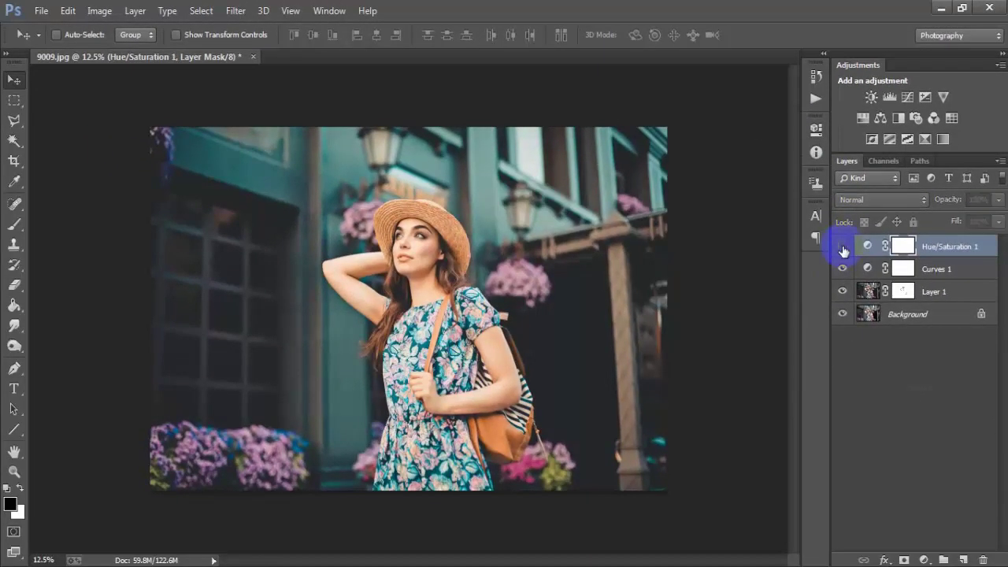
pyautogui.hotkey('ctrl', 'shift', 'alt', 'e')
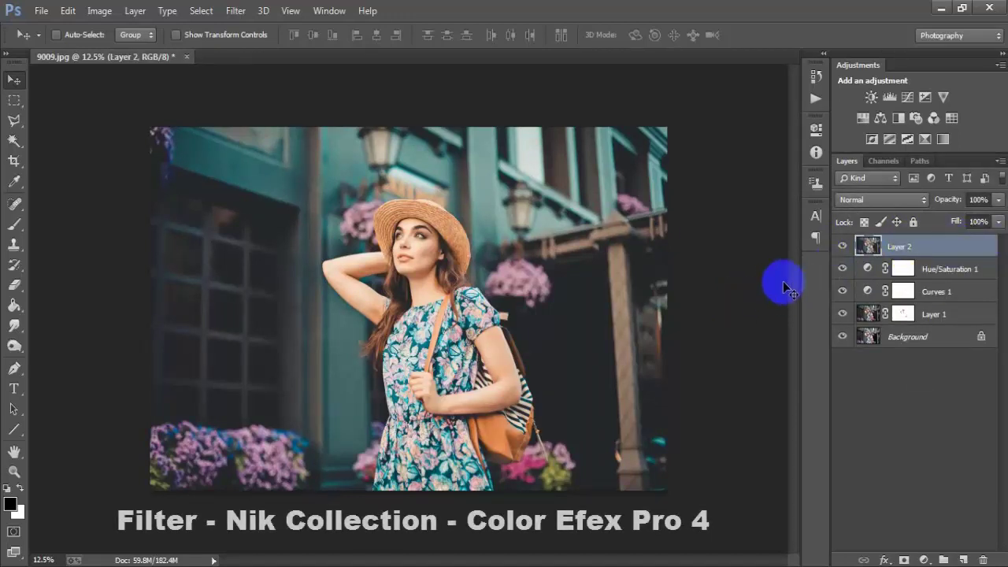
# - Launch Nik Collection Color Efex Pro 4 on the merged Layer 2
pyautogui.click(233, 14)
pyautogui.moveTo(262, 411)
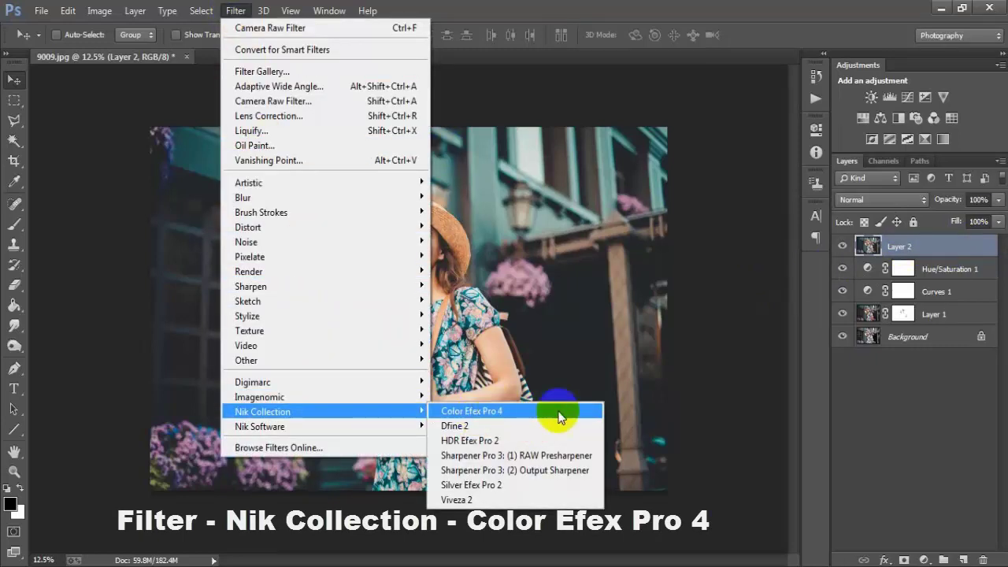
pyautogui.click(554, 413)
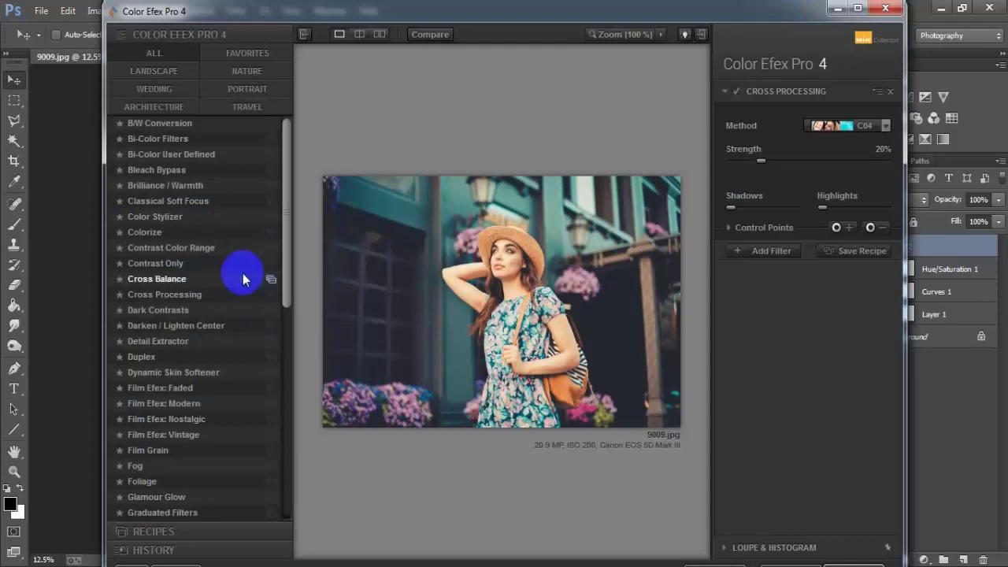
# - Apply Cross Processing with method C04 at about 20% strength back to Photoshop
pyautogui.click(229, 295)
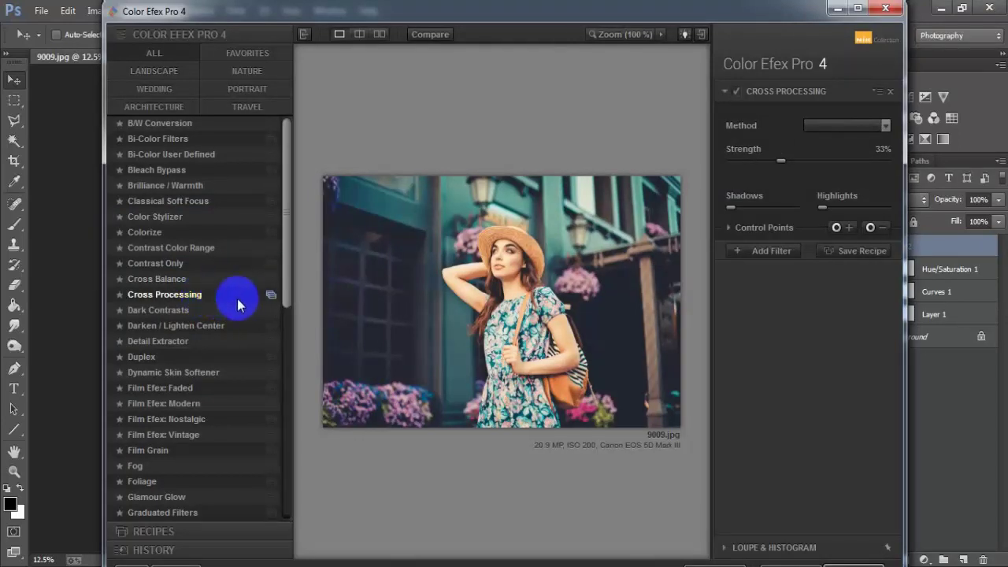
pyautogui.click(885, 126)
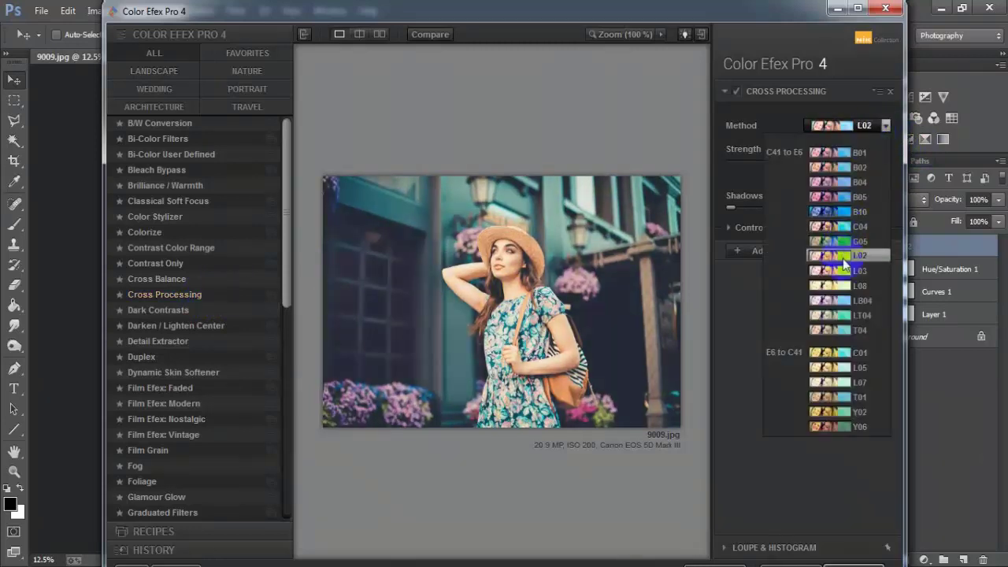
pyautogui.click(884, 228)
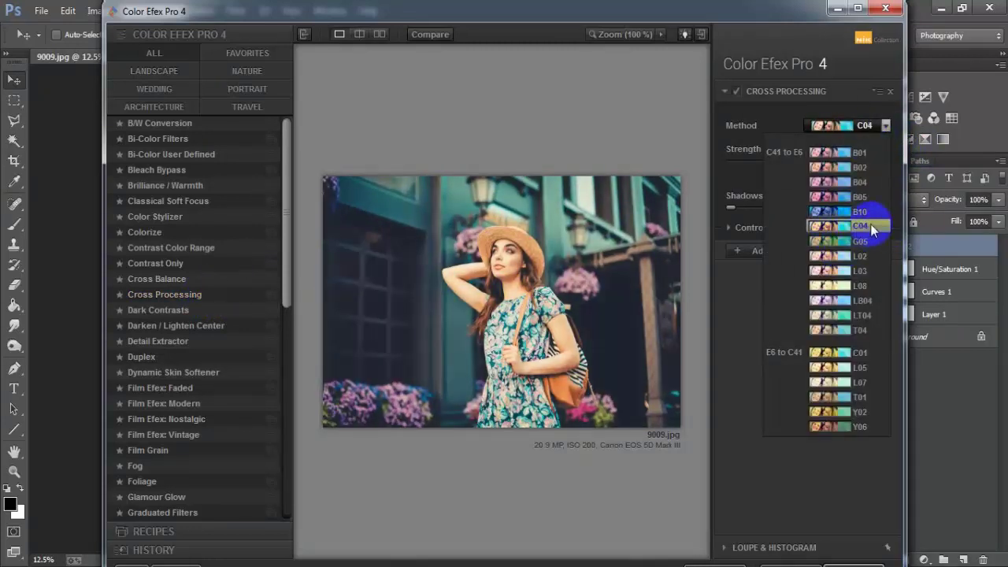
pyautogui.moveTo(781, 167); pyautogui.dragTo(760, 164)
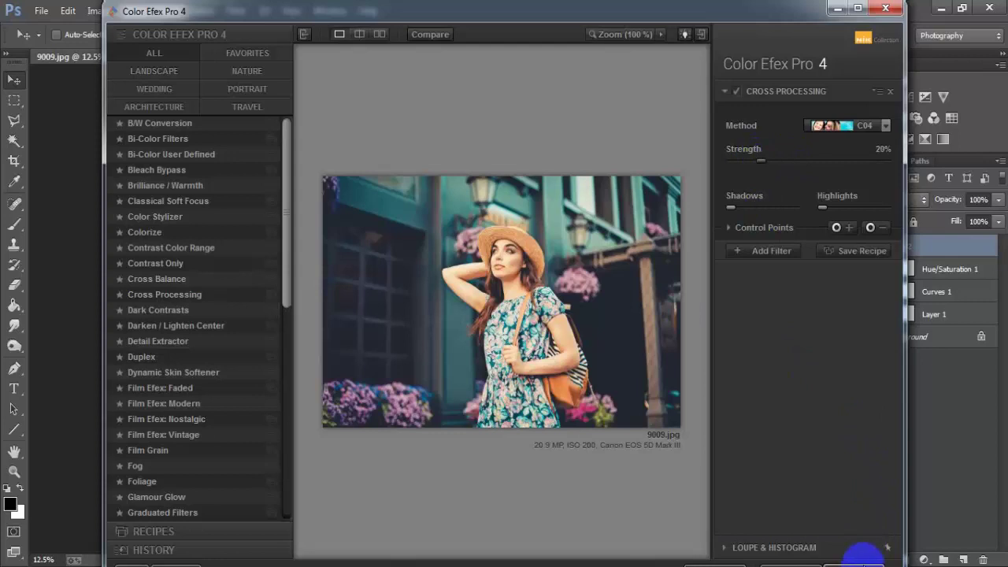
pyautogui.click(865, 557)
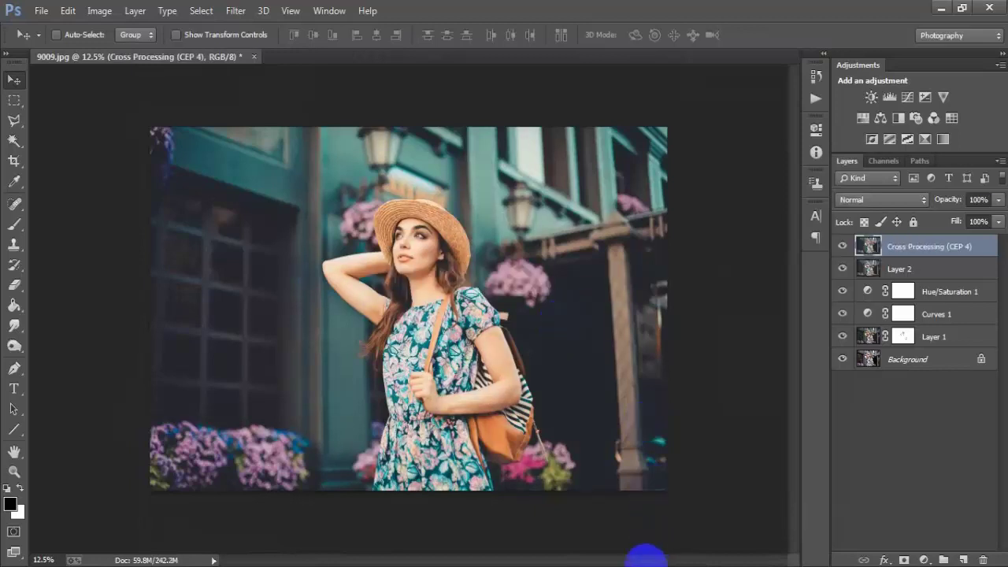
pyautogui.scroll(1, 442, 359)
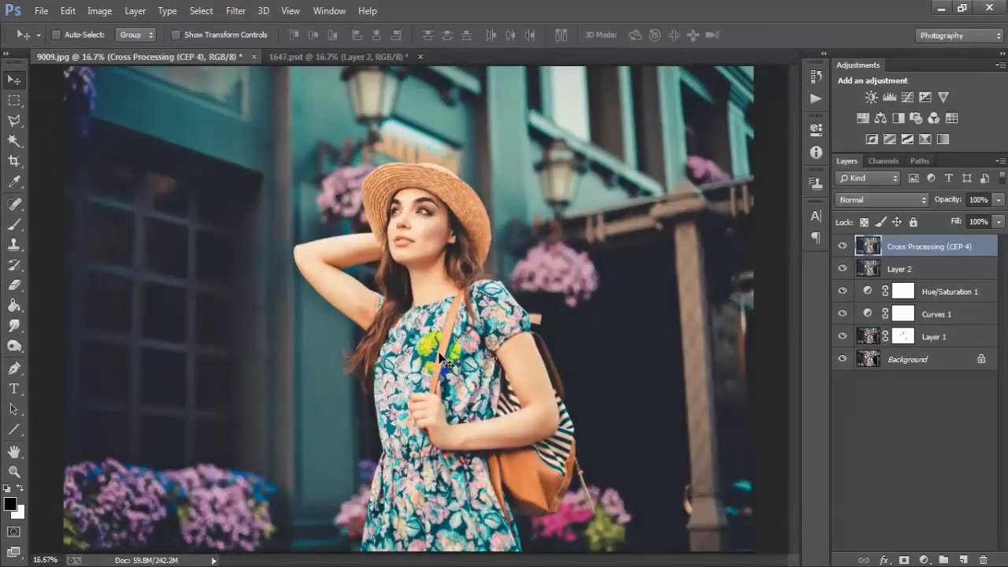
pyautogui.keyDown('alt'); pyautogui.click(845, 360); pyautogui.keyUp('alt')
pyautogui.keyDown('alt'); pyautogui.click(844, 360); pyautogui.keyUp('alt')
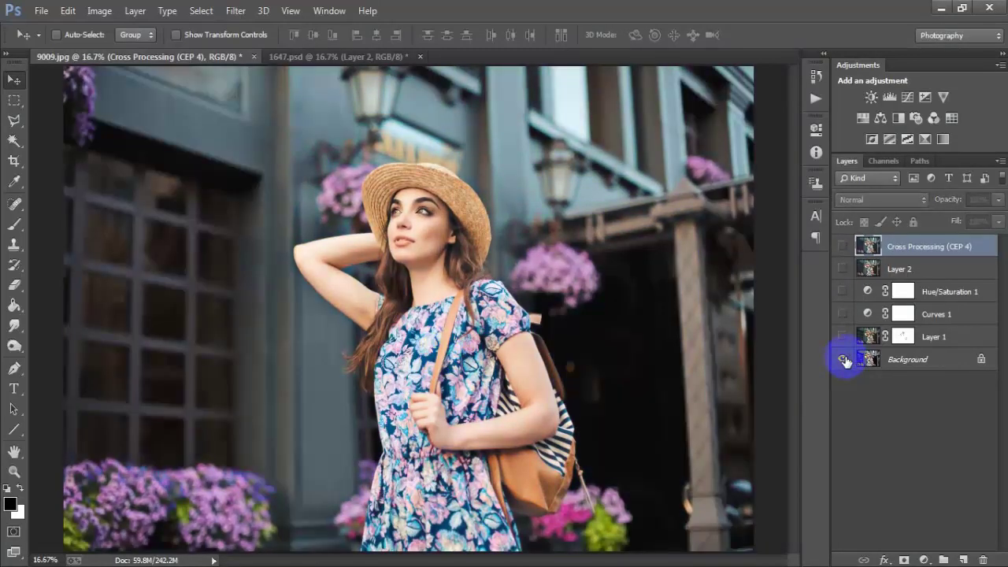
pyautogui.scroll(-1, 575, 380)
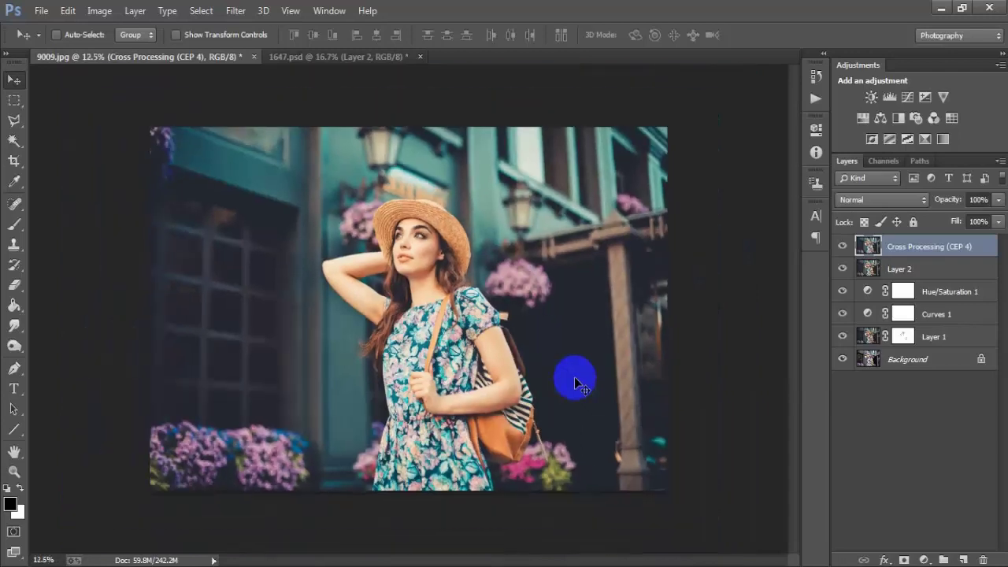
pyautogui.click(339, 56)
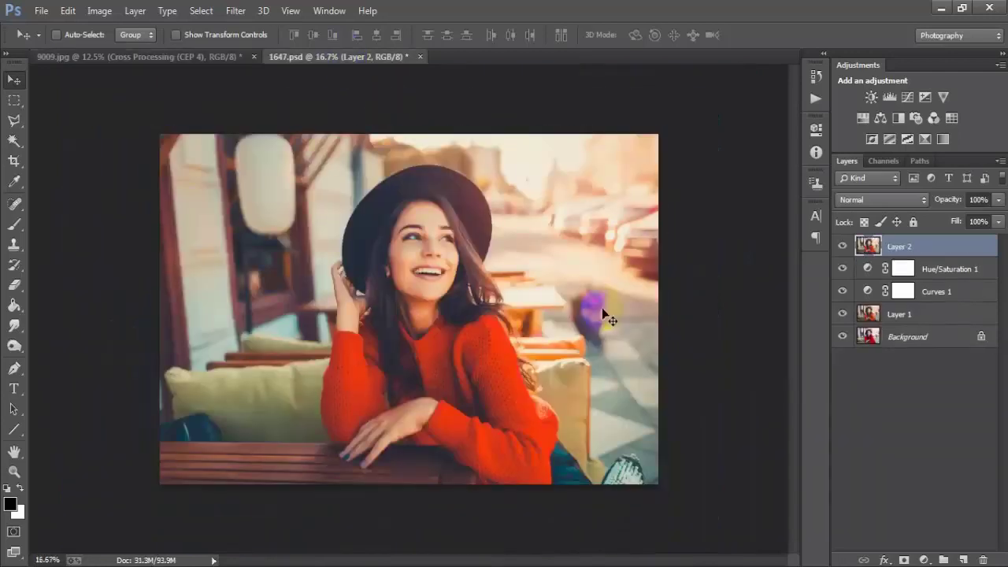
pyautogui.scroll(1, 604, 315)
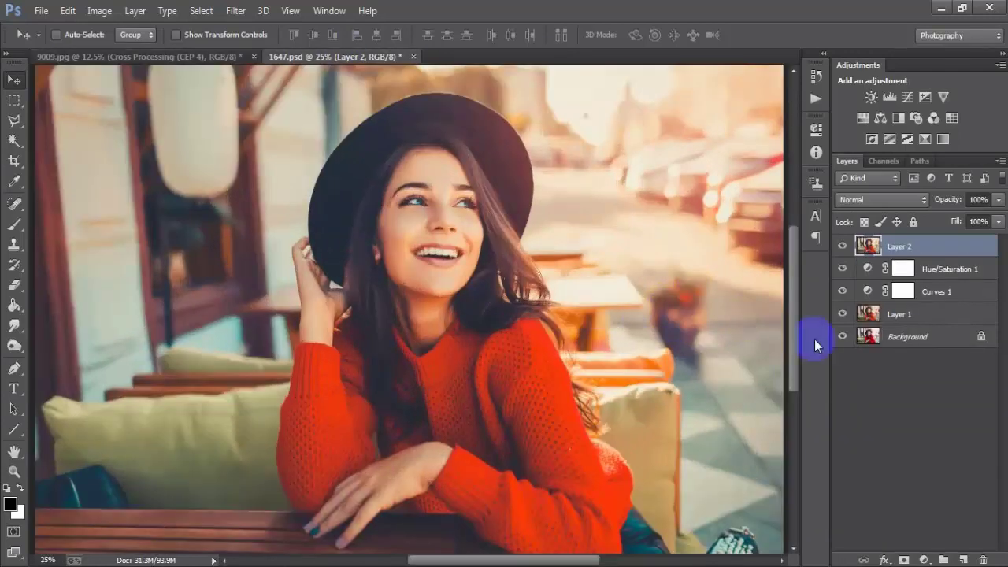
pyautogui.keyDown('alt'); pyautogui.click(843, 337); pyautogui.keyUp('alt')
pyautogui.keyDown('alt'); pyautogui.click(844, 337); pyautogui.keyUp('alt')
pyautogui.click(538, 334)
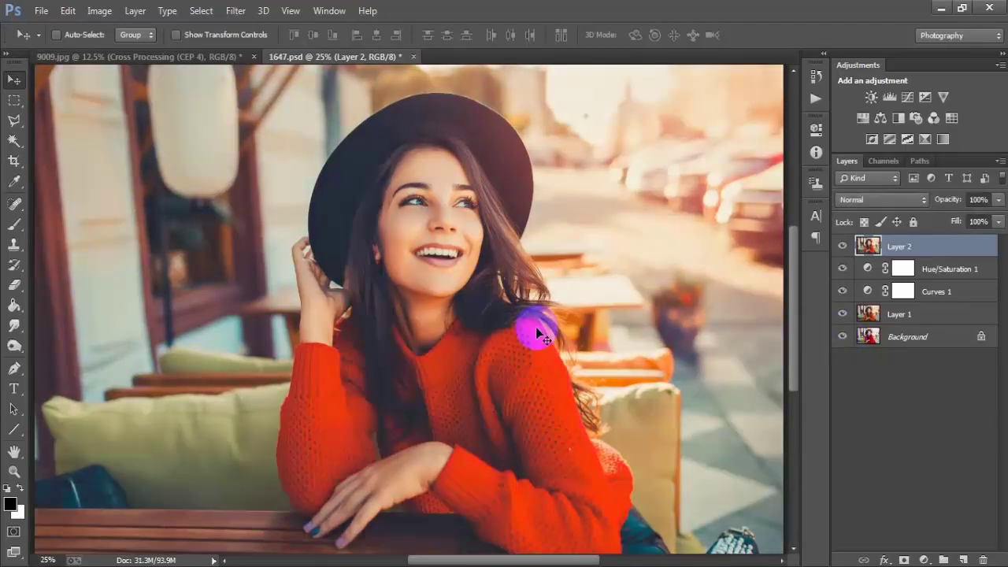
pyautogui.scroll(-1, 538, 334)
pyautogui.click(166, 69)
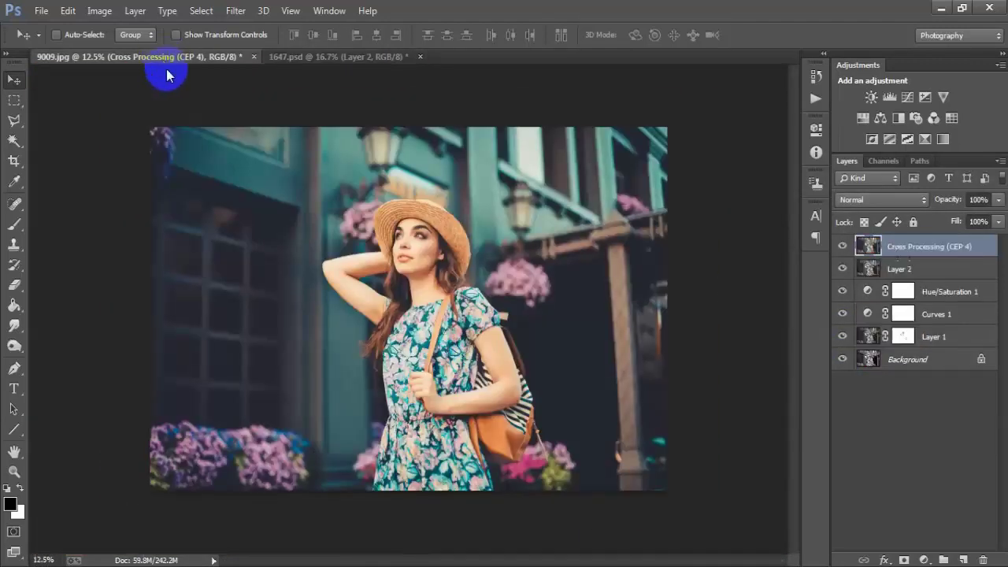
pyautogui.keyDown('alt'); pyautogui.click(844, 360); pyautogui.keyUp('alt')
pyautogui.keyDown('alt'); pyautogui.click(843, 360); pyautogui.keyUp('alt')
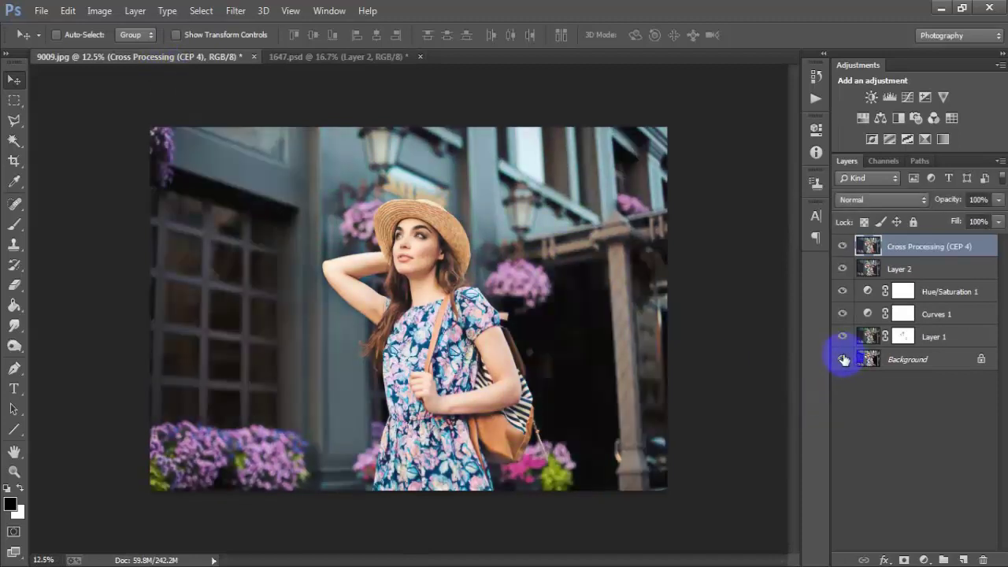
pyautogui.keyDown('alt'); pyautogui.click(844, 360); pyautogui.keyUp('alt')
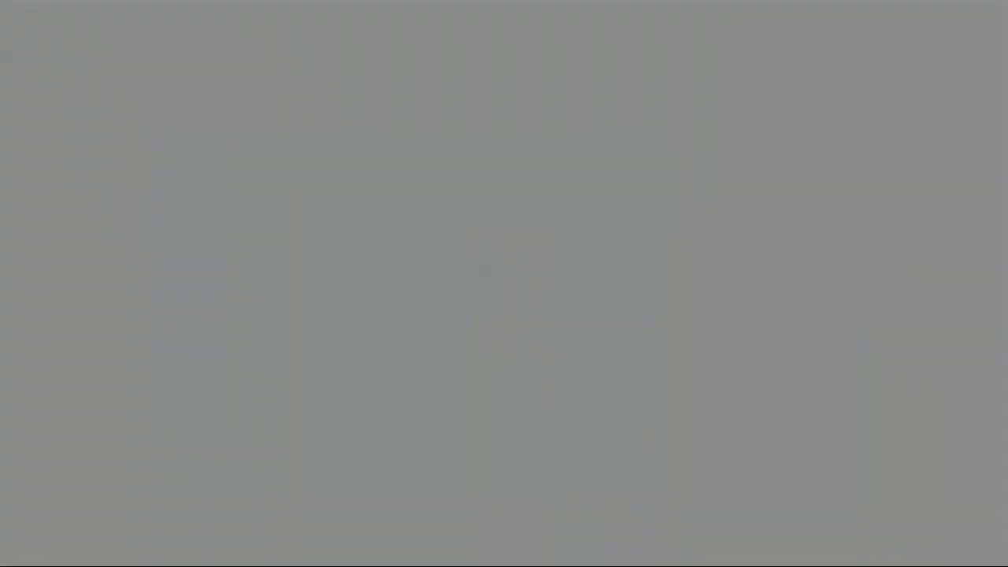